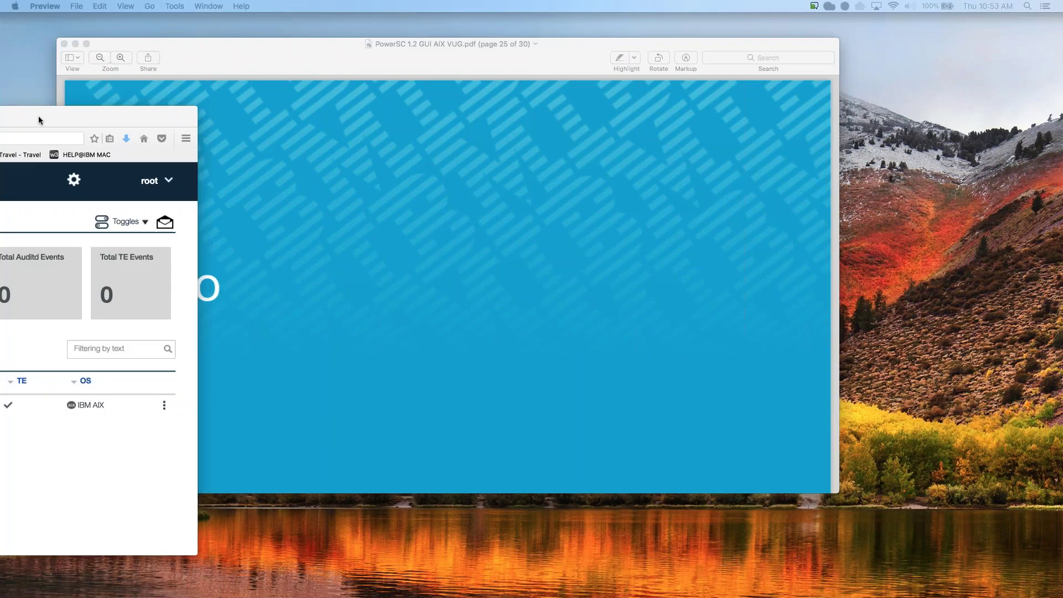
- Move the IBM PowerSC browser window fully onto the screen and leave it in windowed view
drag(77, 121, 688, 66)
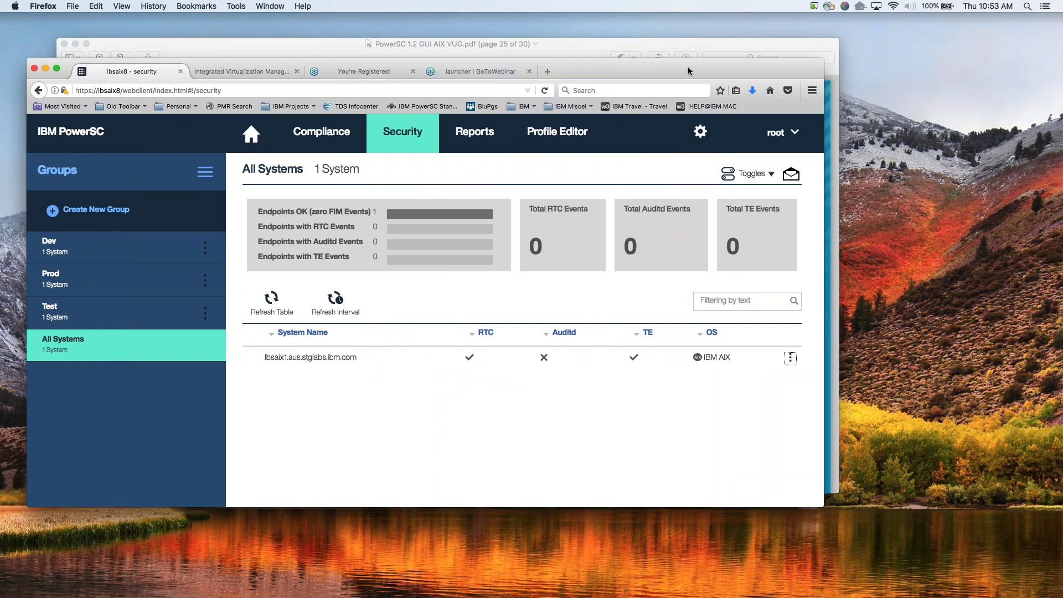
click(60, 69)
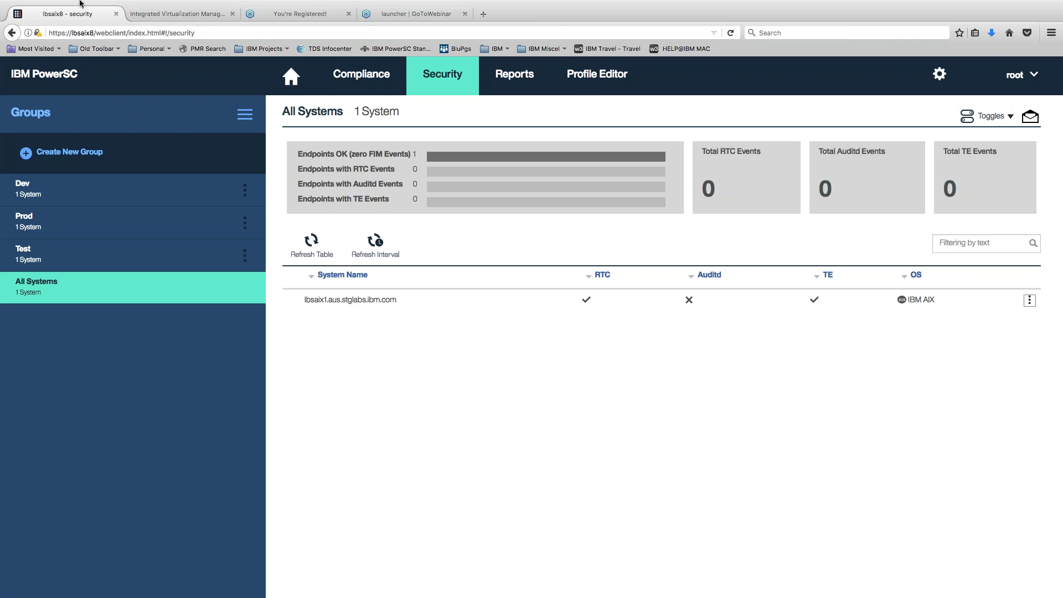
click(31, 22)
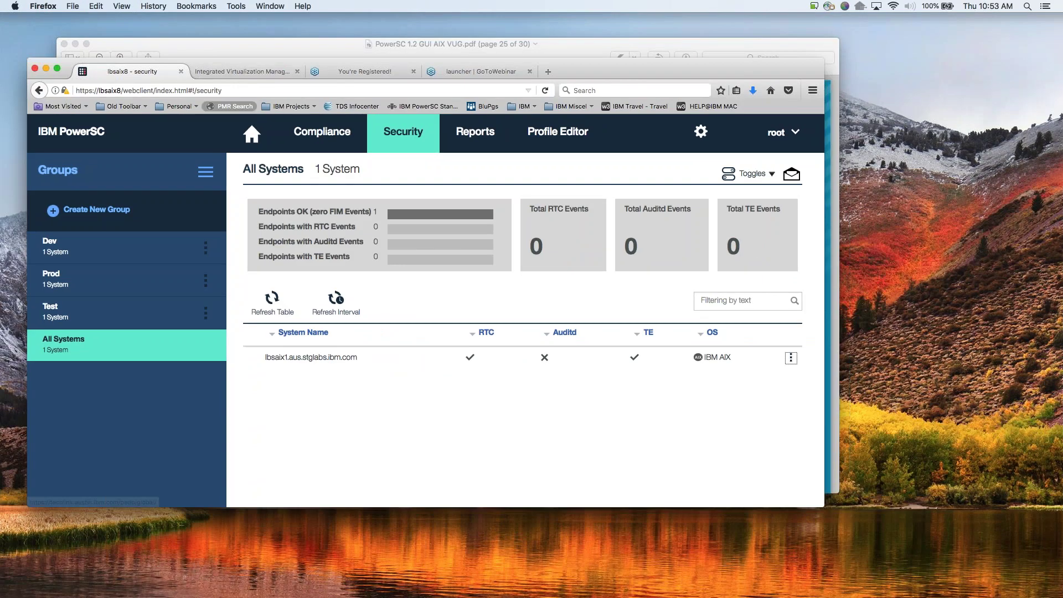
click(58, 70)
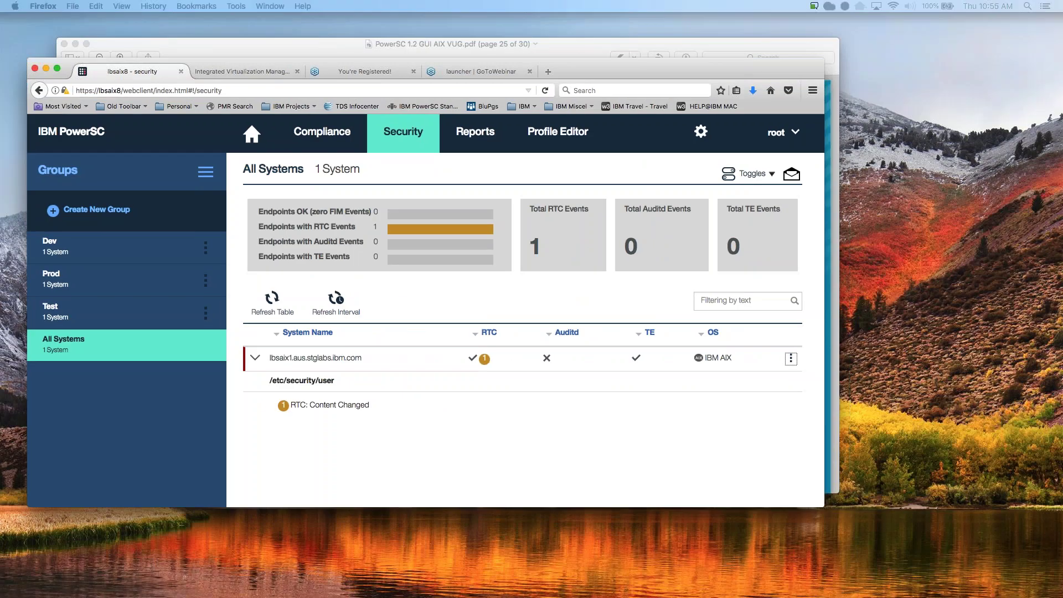
- Bring the lbsaix1 terminal onto the screen and compare its /etc/security/user command with the events on the PowerSC Security page
drag(5, 239, 583, 122)
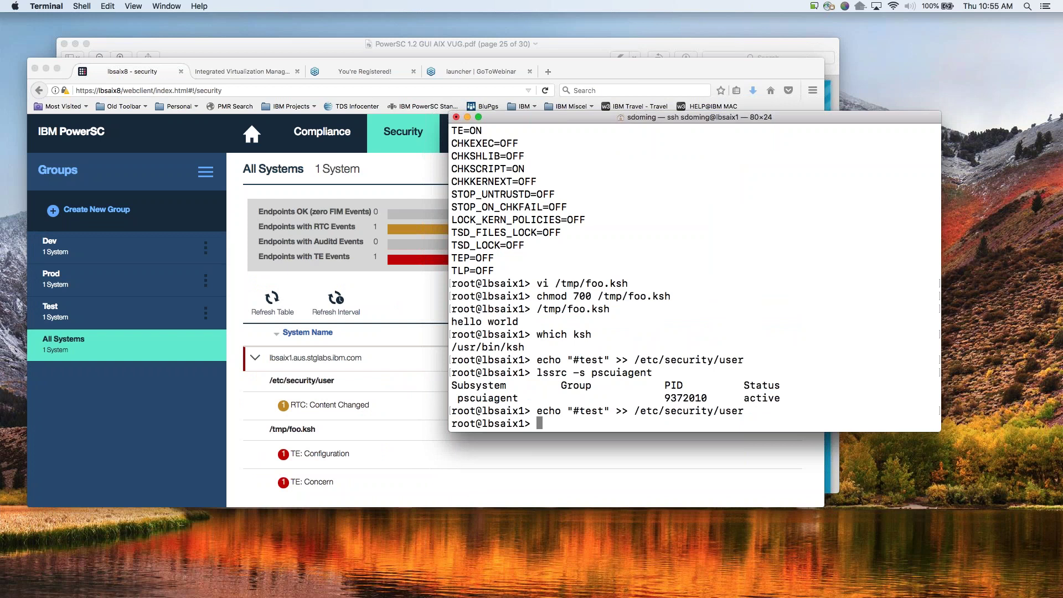
drag(587, 122, 665, 150)
click(576, 73)
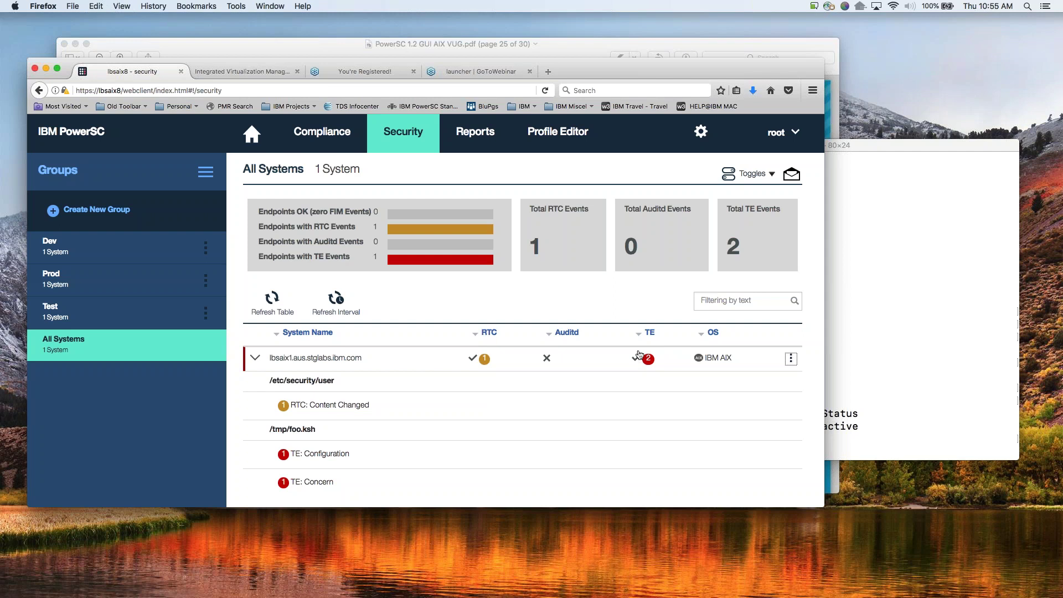
click(897, 339)
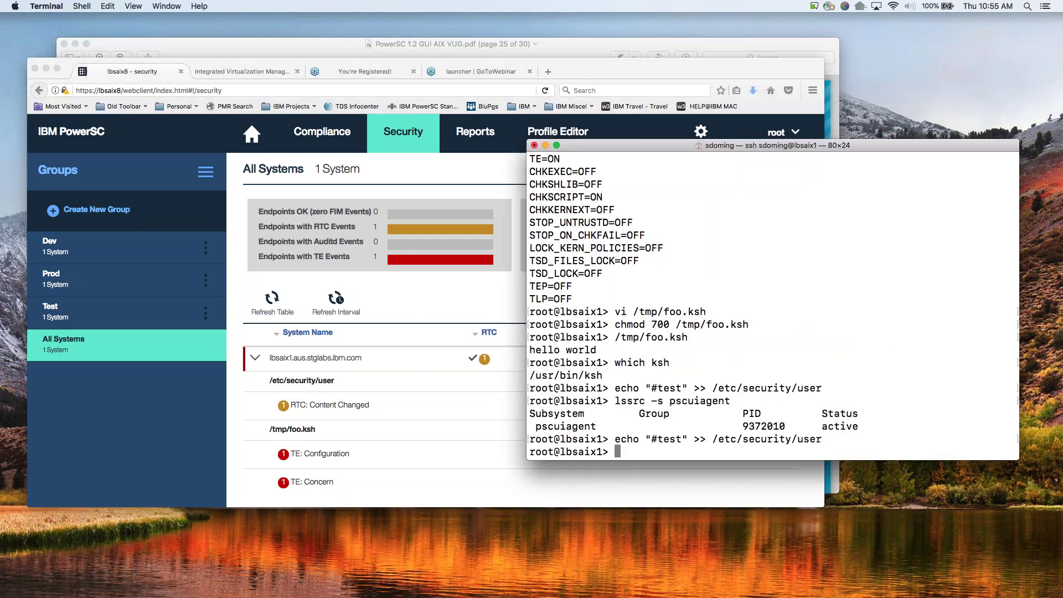
click(664, 72)
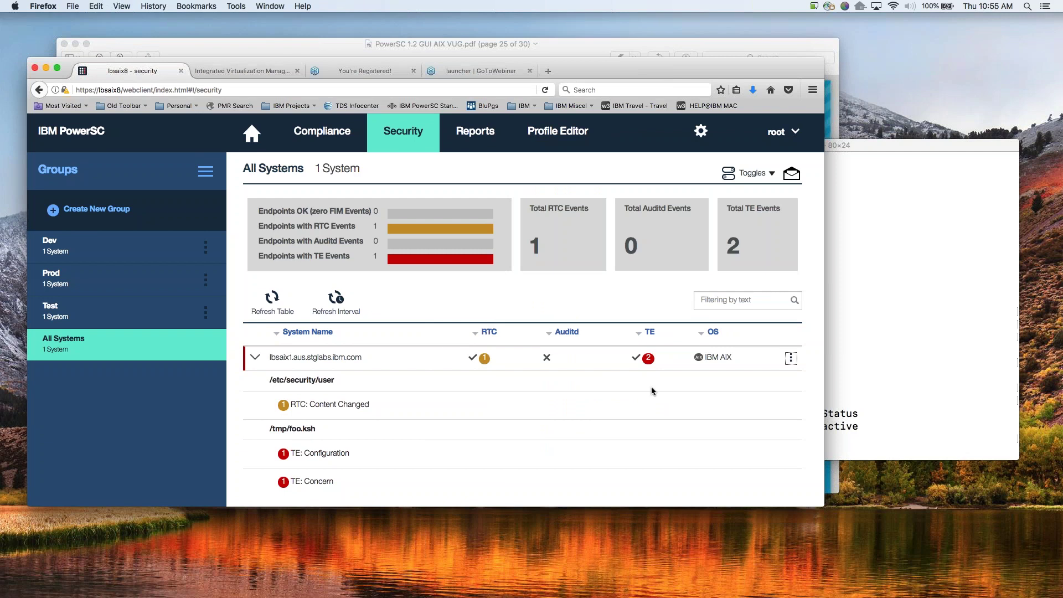
click(836, 354)
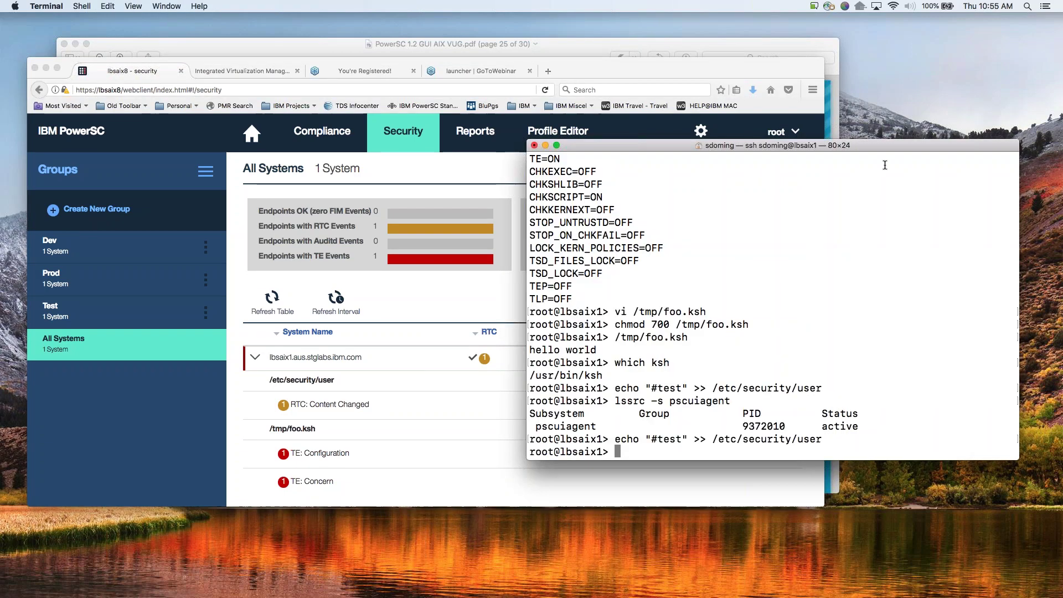
drag(887, 145, 773, 107)
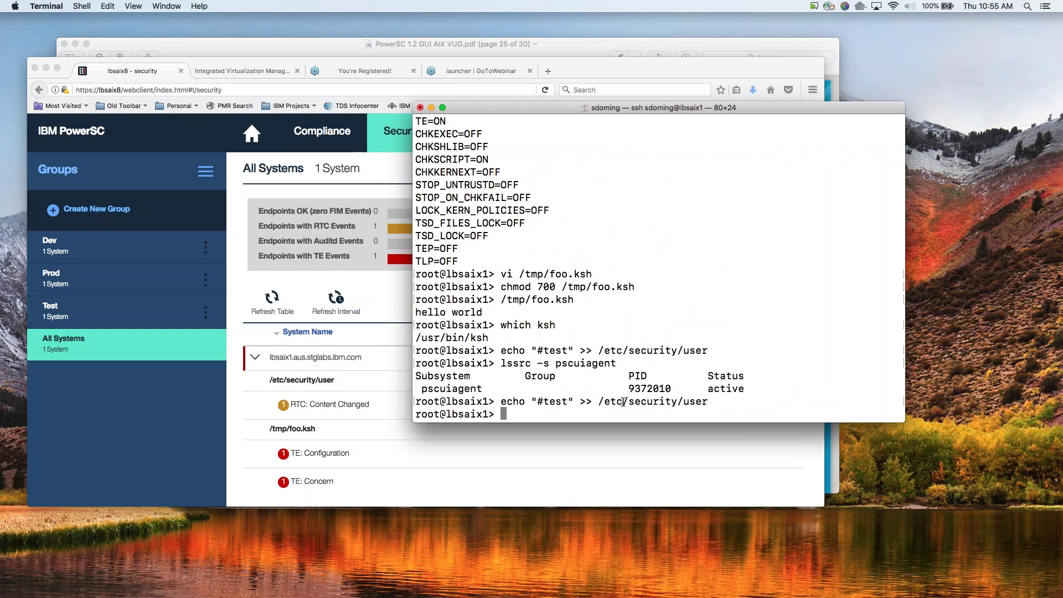
drag(577, 109, 649, 144)
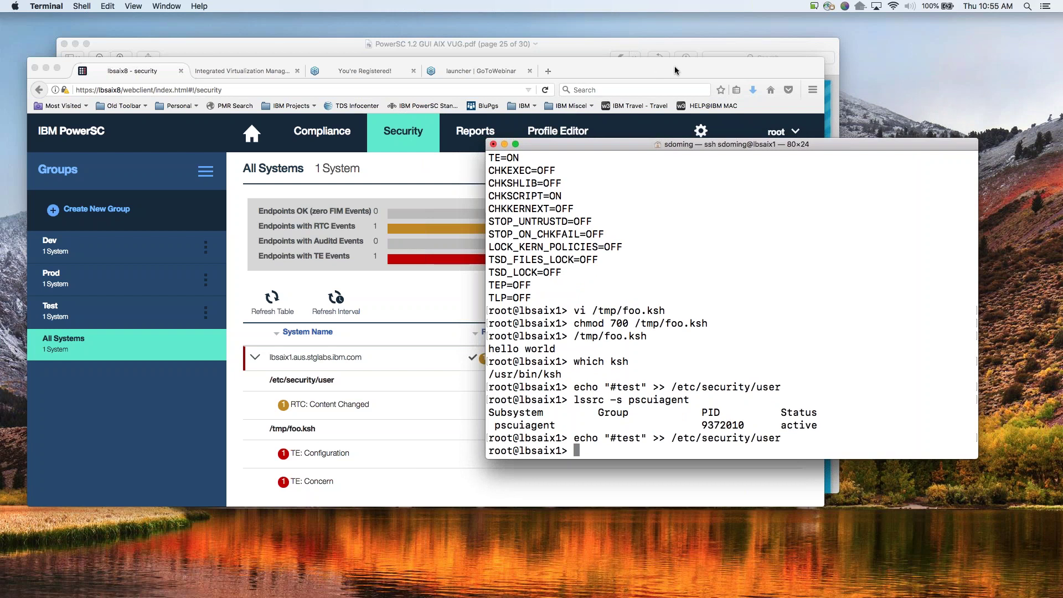
click(760, 102)
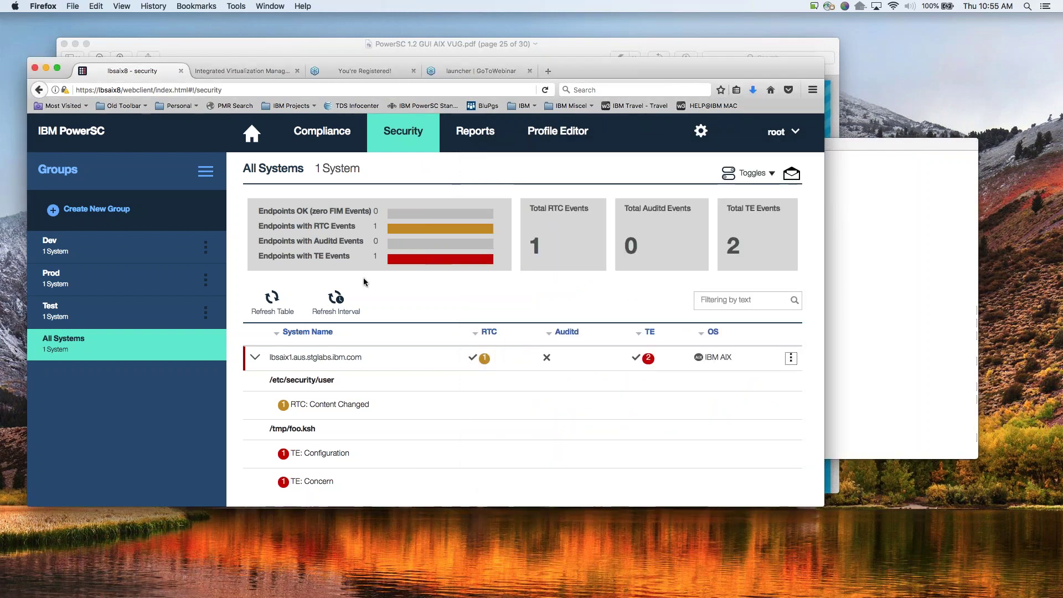
- Review the details of the RTC Content Changed event for /etc/security/user and close them without hiding the event
click(314, 408)
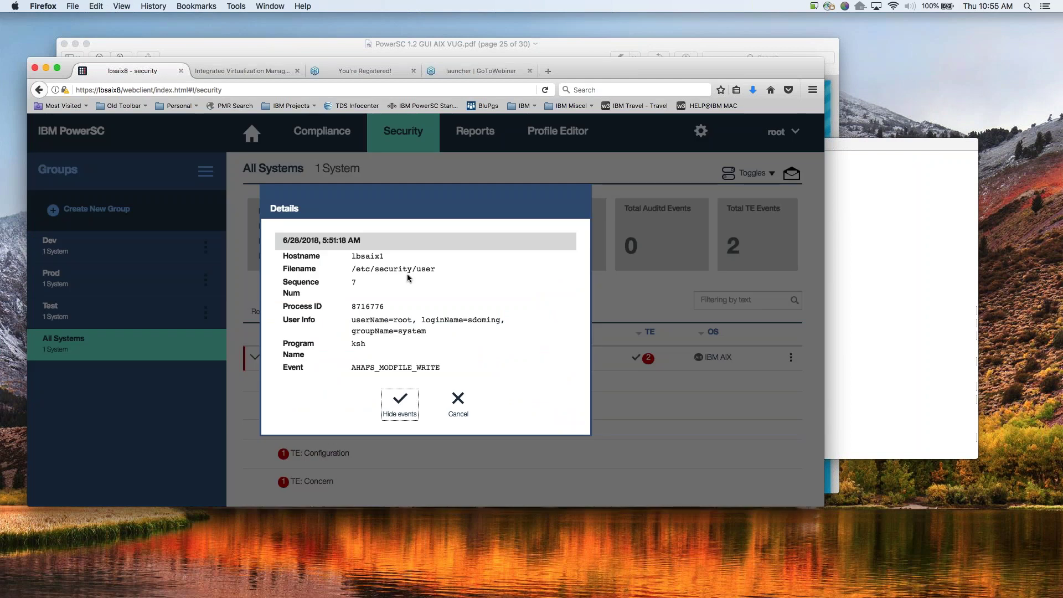
drag(351, 269, 439, 275)
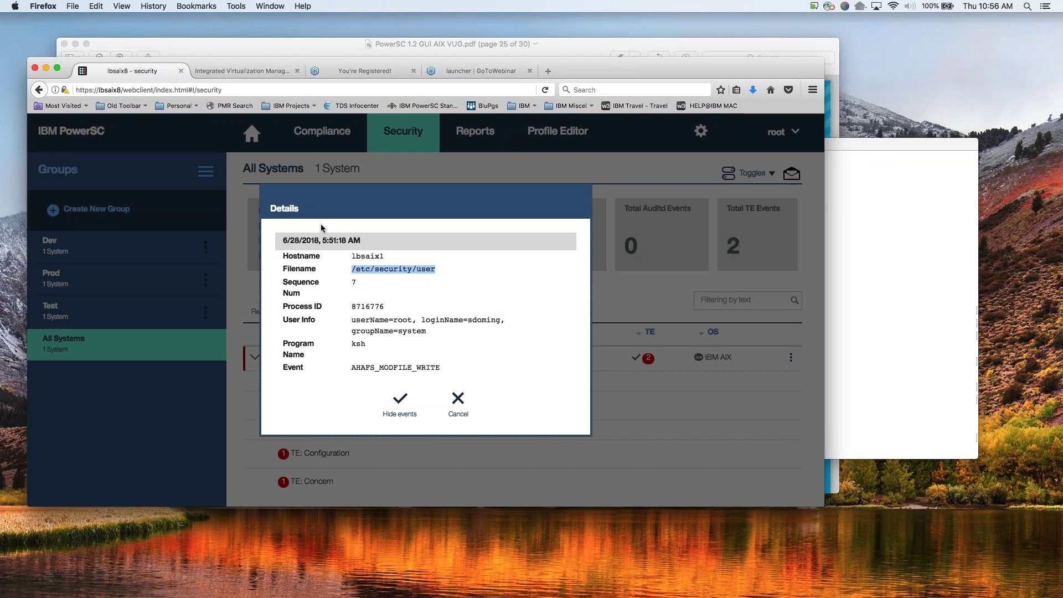
click(466, 406)
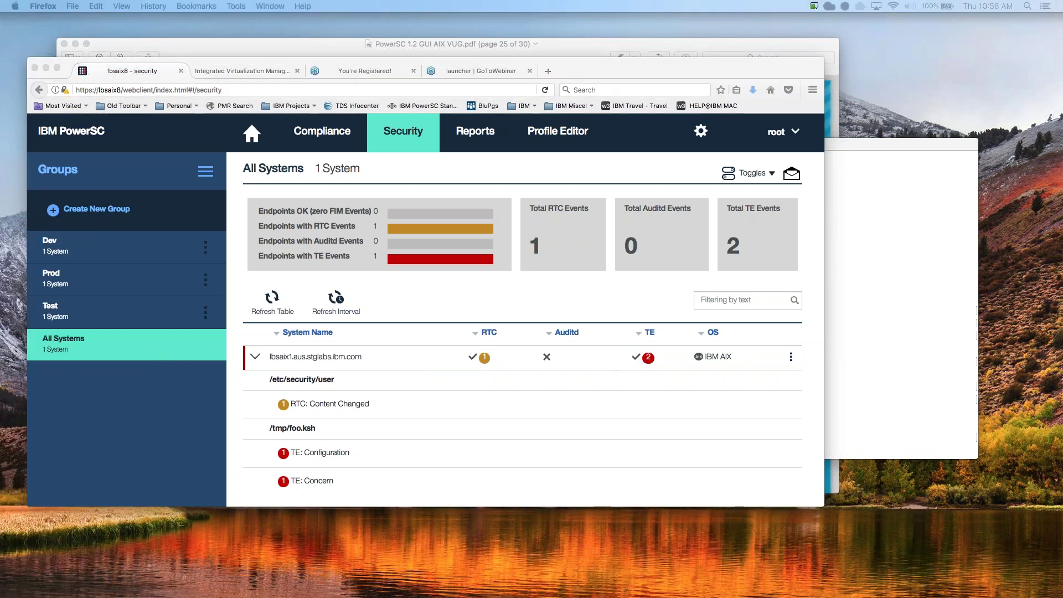
- Bring the second lbsaix1 terminal onto the screen to review the /tmp/foo.ksh runs, and return to the PowerSC browser window
drag(0, 223, 489, 106)
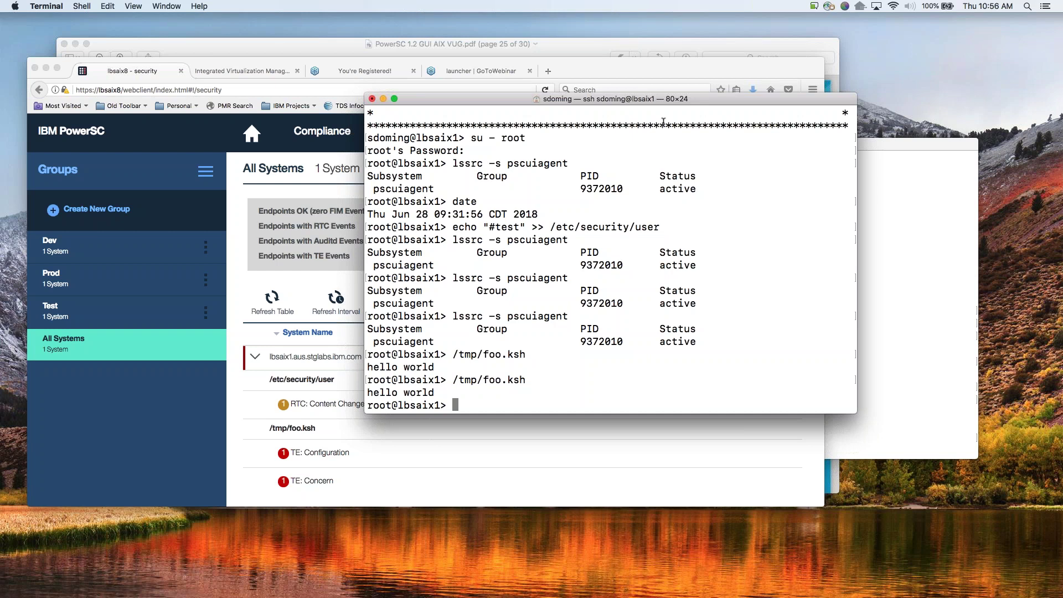
drag(690, 101, 785, 130)
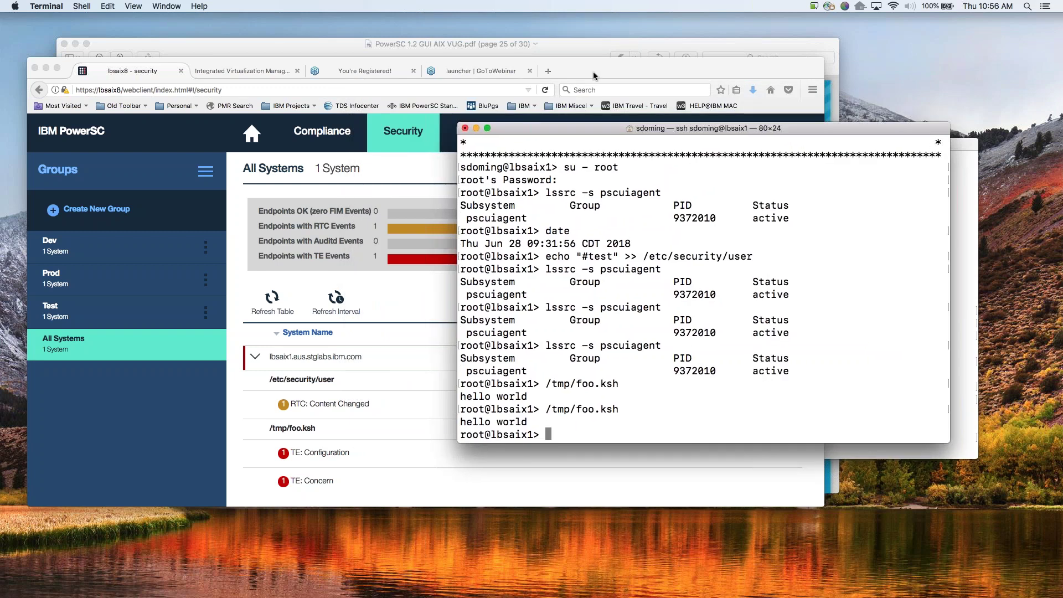
click(775, 111)
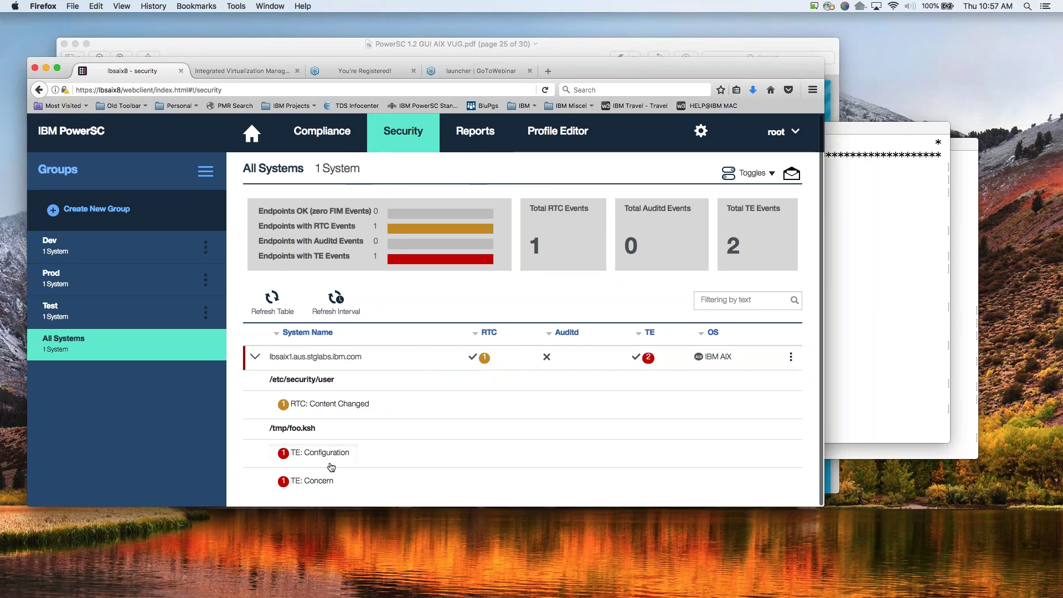
- Review the TE: Concern event details for /tmp/foo.ksh, close them without hiding the event, and collapse the endpoint's event list
click(329, 480)
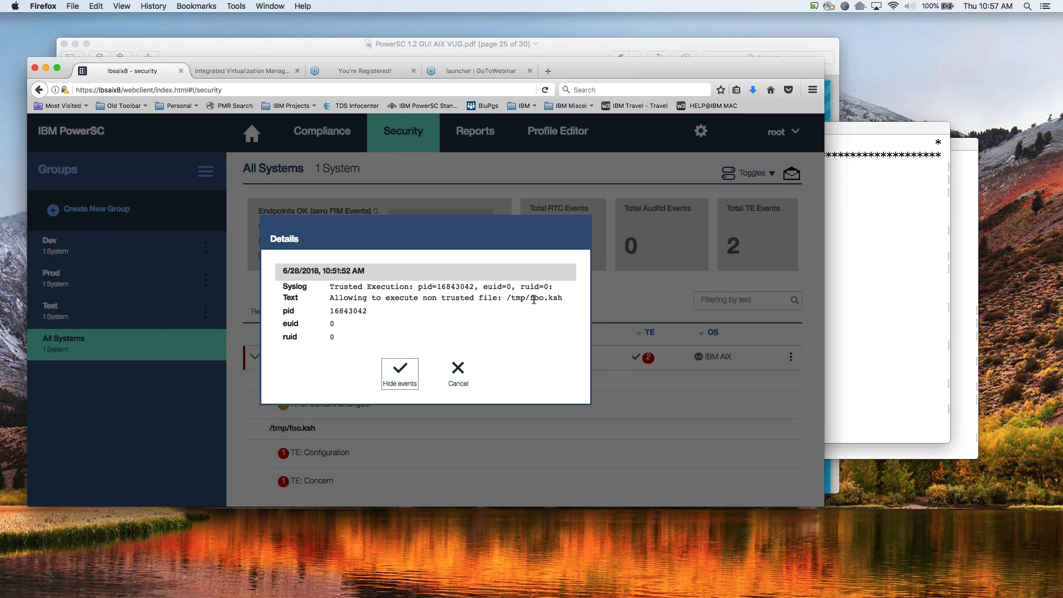
click(464, 379)
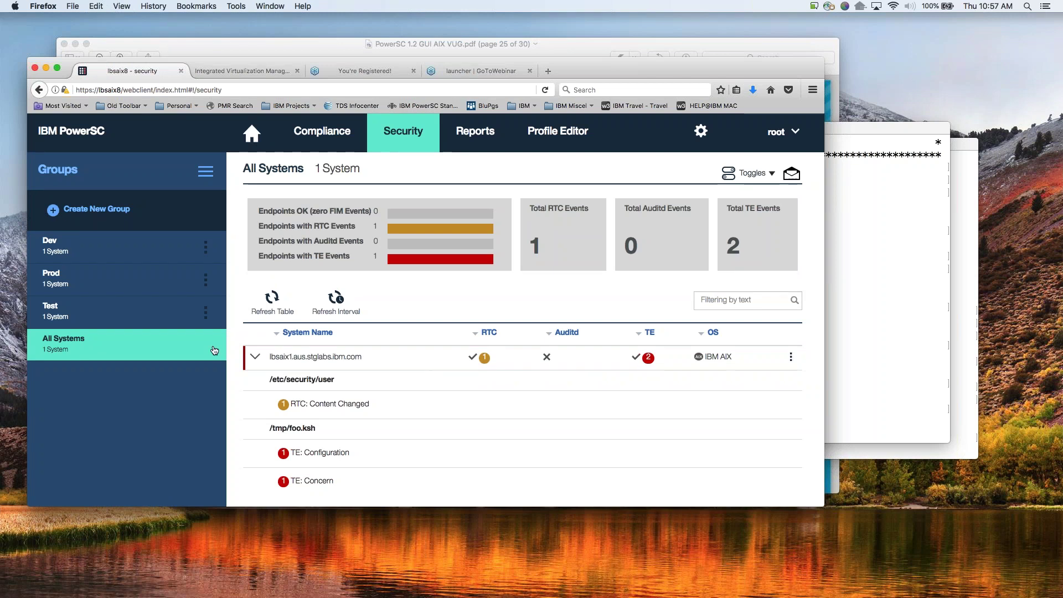
click(258, 360)
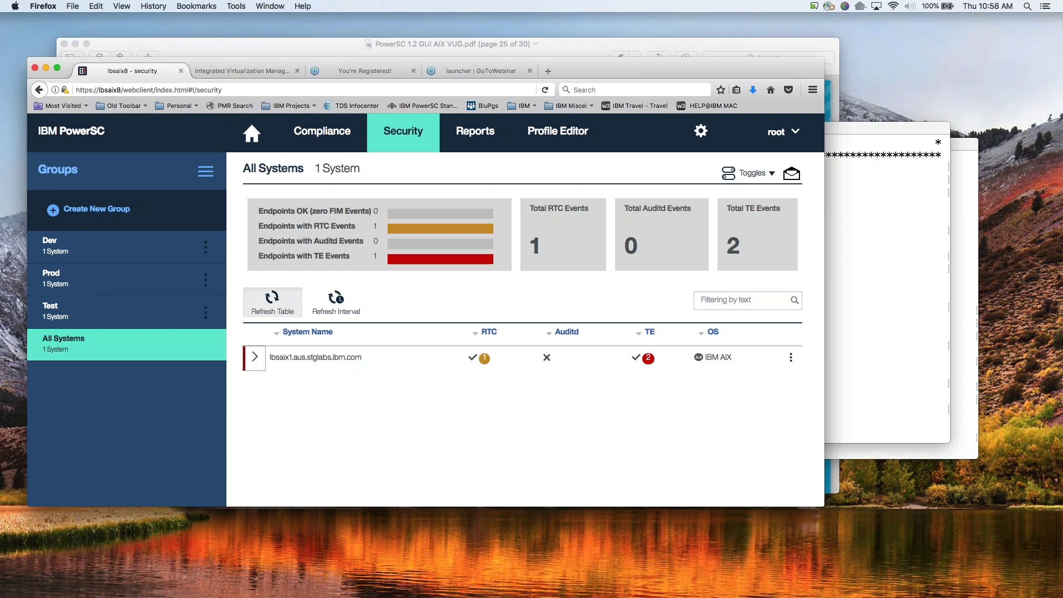
- View the Compliance, Reports and Profile Editor pages in turn
click(321, 132)
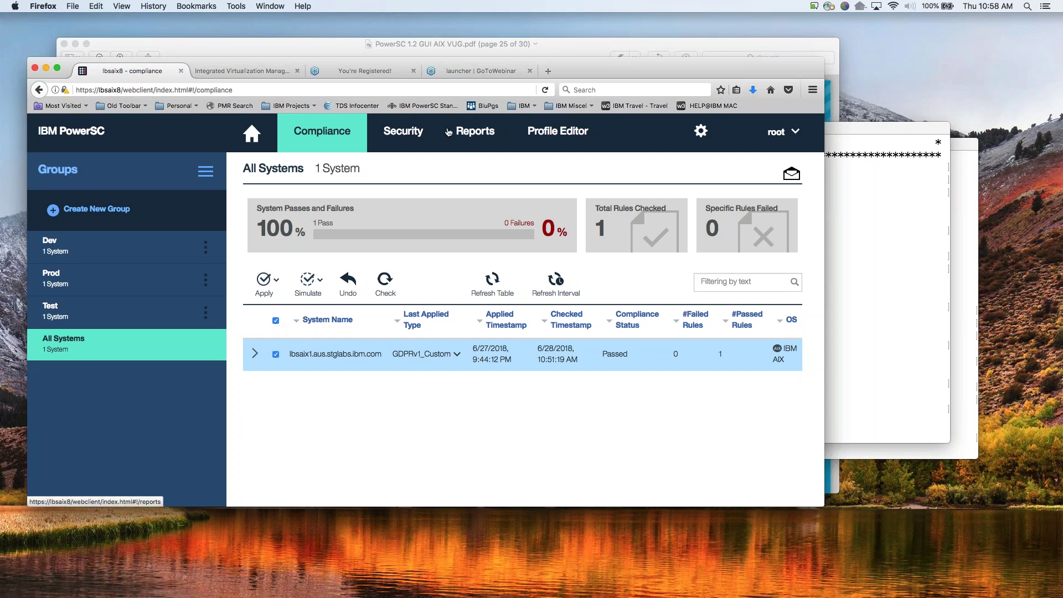
click(468, 141)
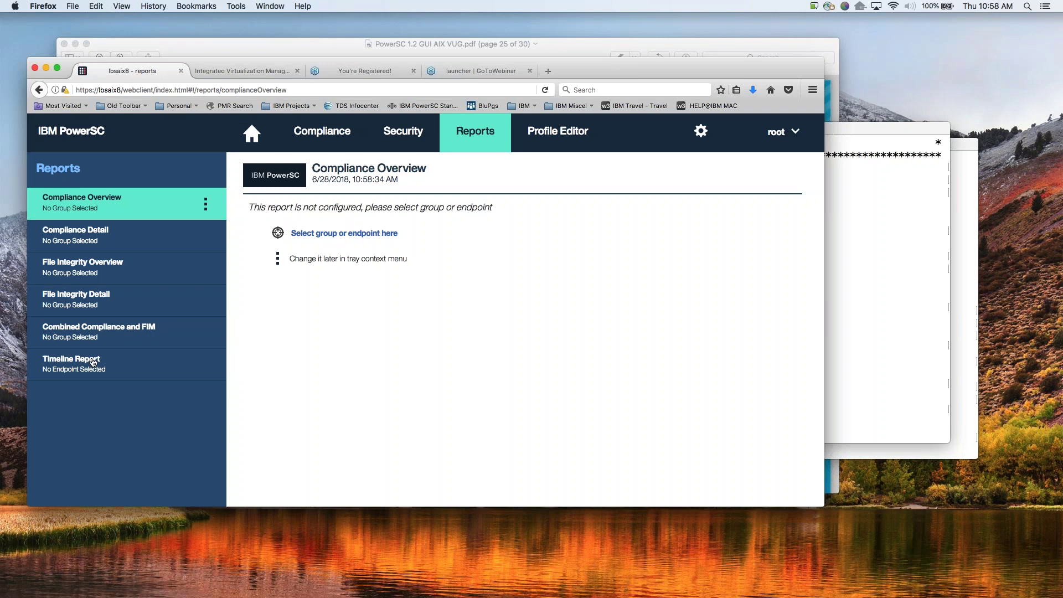
click(545, 136)
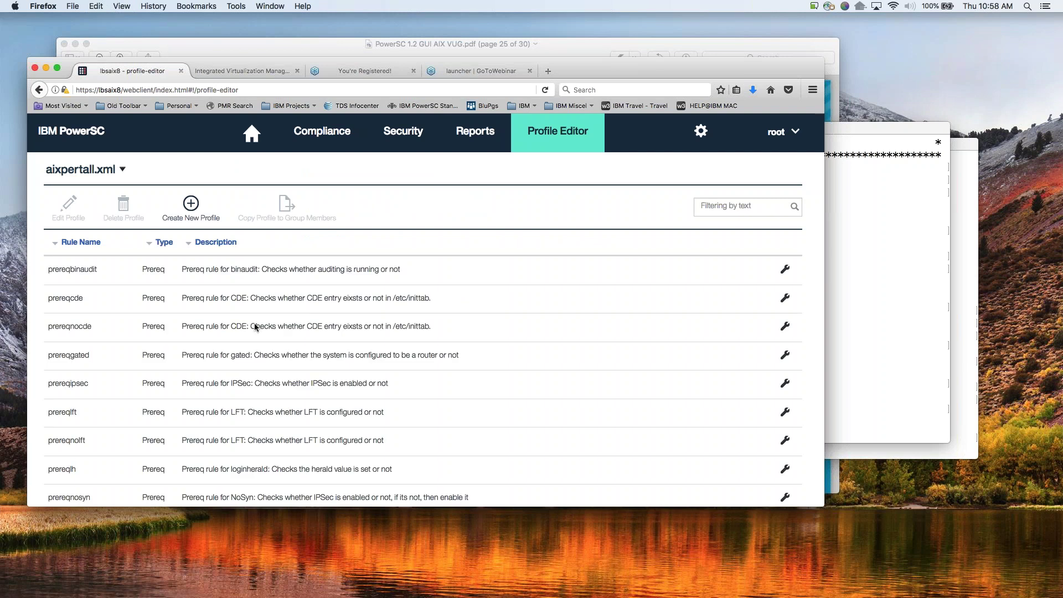
- Display the rules of the custom profile GDPRv1_Custom_demo.xml
click(191, 206)
click(122, 170)
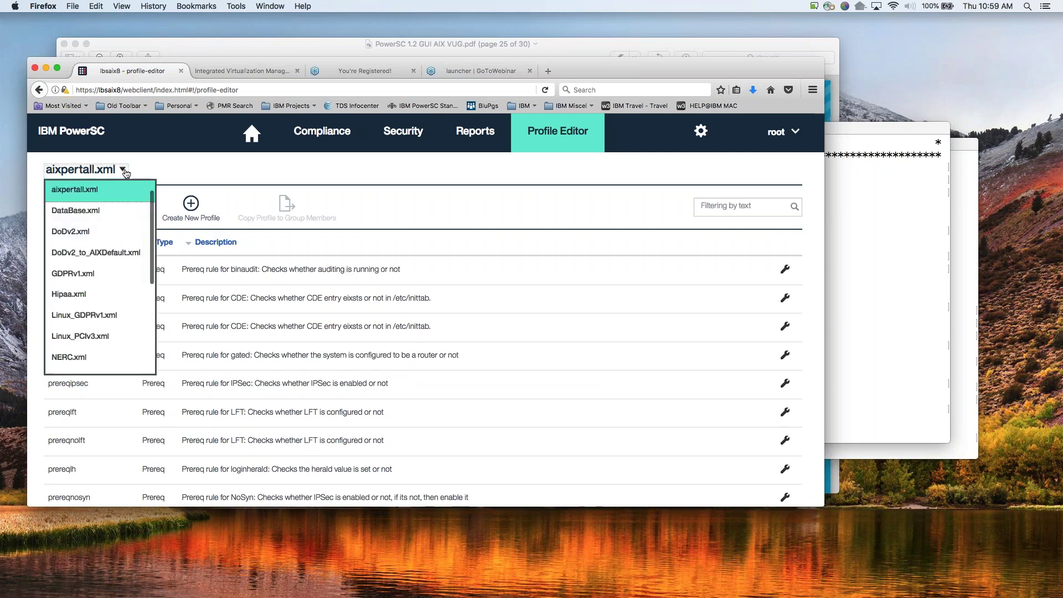
scroll(116, 307, down, 3)
scroll(117, 307, down, 3)
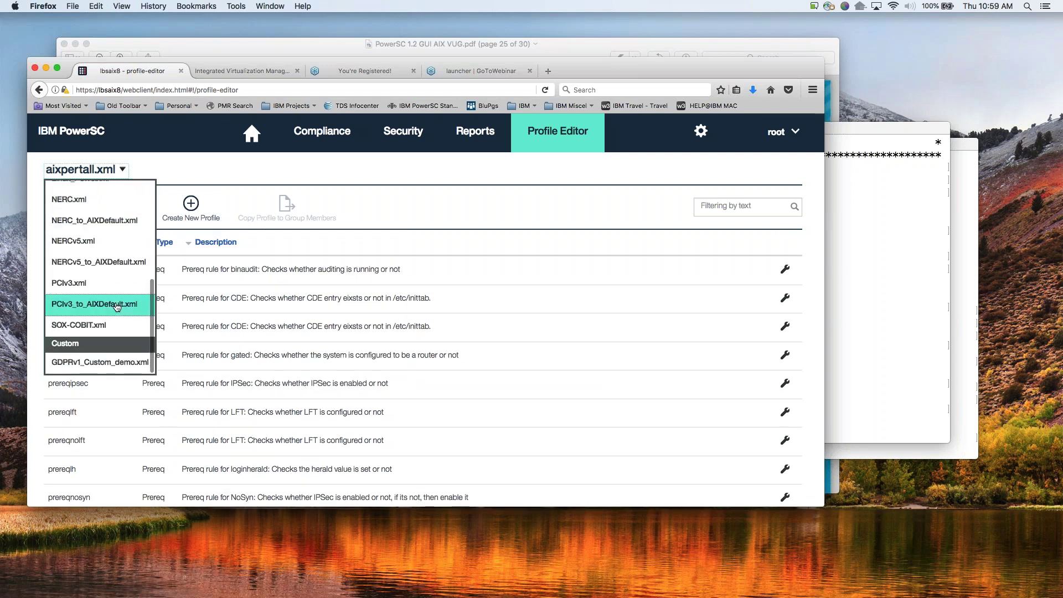
click(107, 365)
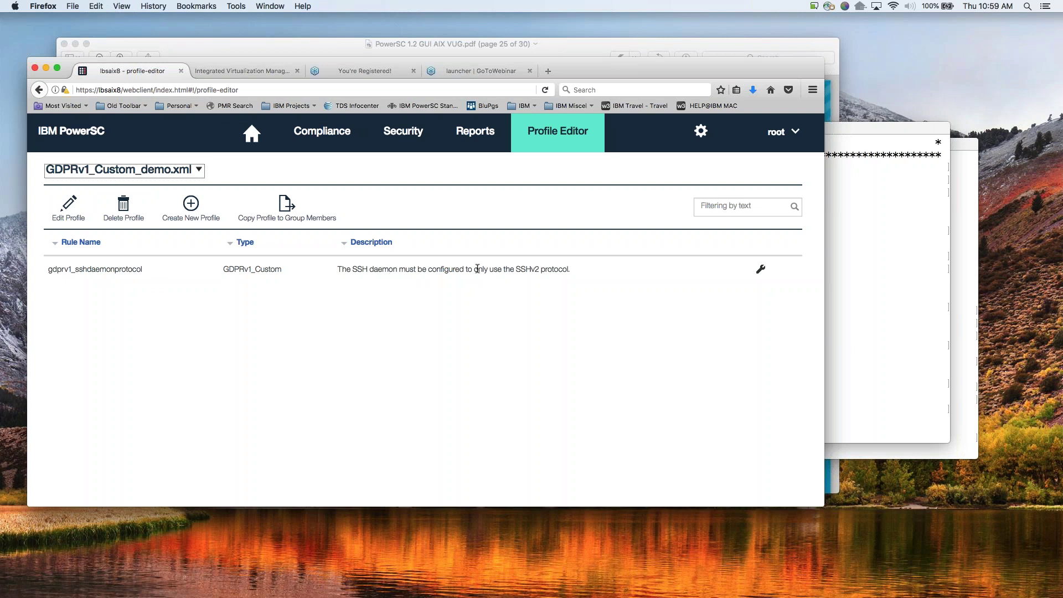
- View the groups that GDPRv1_Custom_demo.xml can be copied to, and cancel without copying it
click(294, 208)
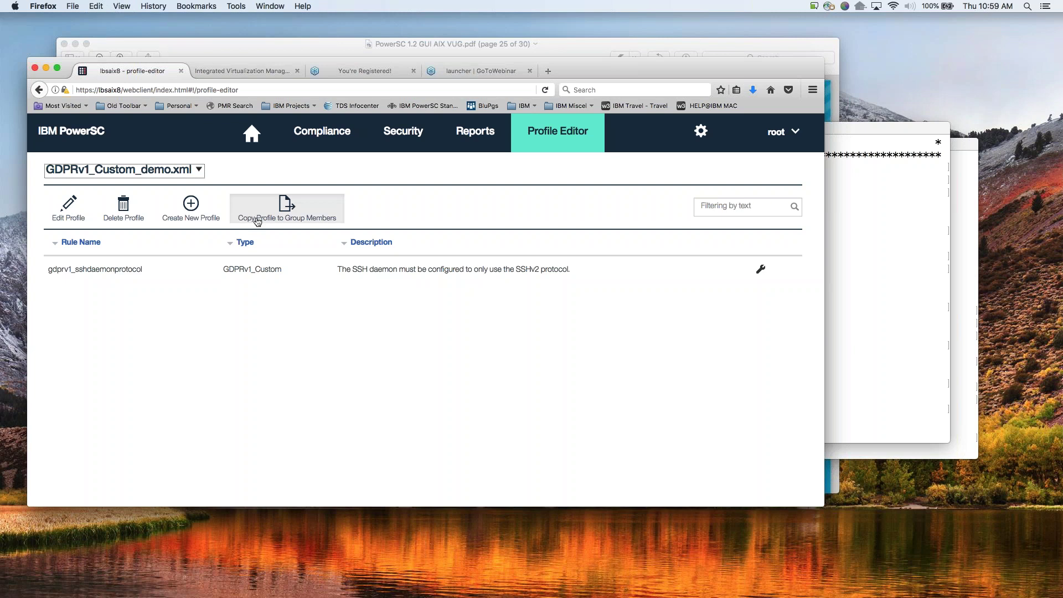
click(284, 221)
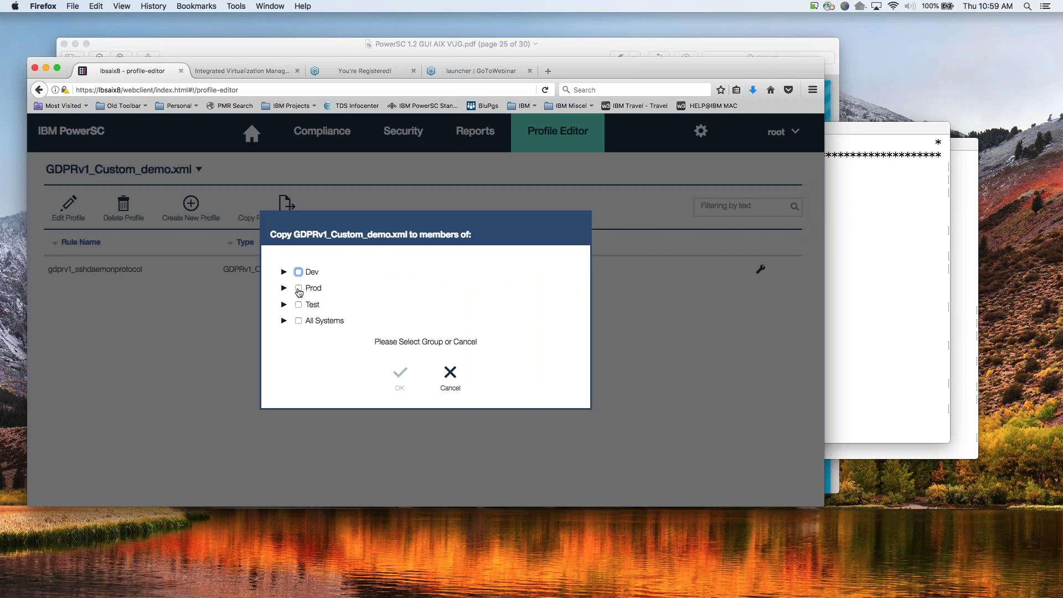
click(457, 390)
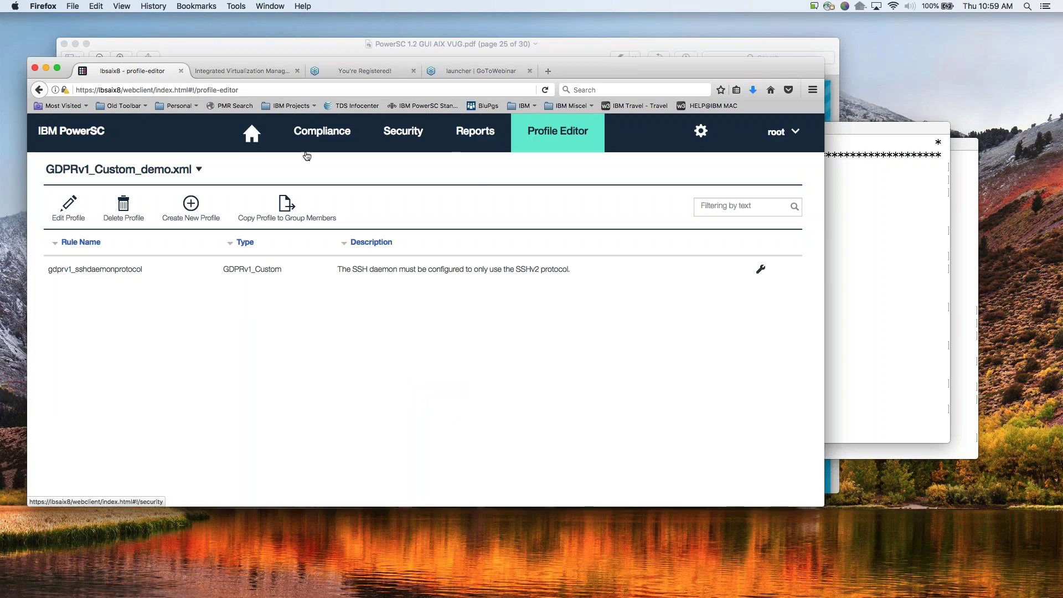
- Create a new profile named GDPRv1_Custom_demo_Custom2 with the profile type GDPRv1_Custom
click(191, 207)
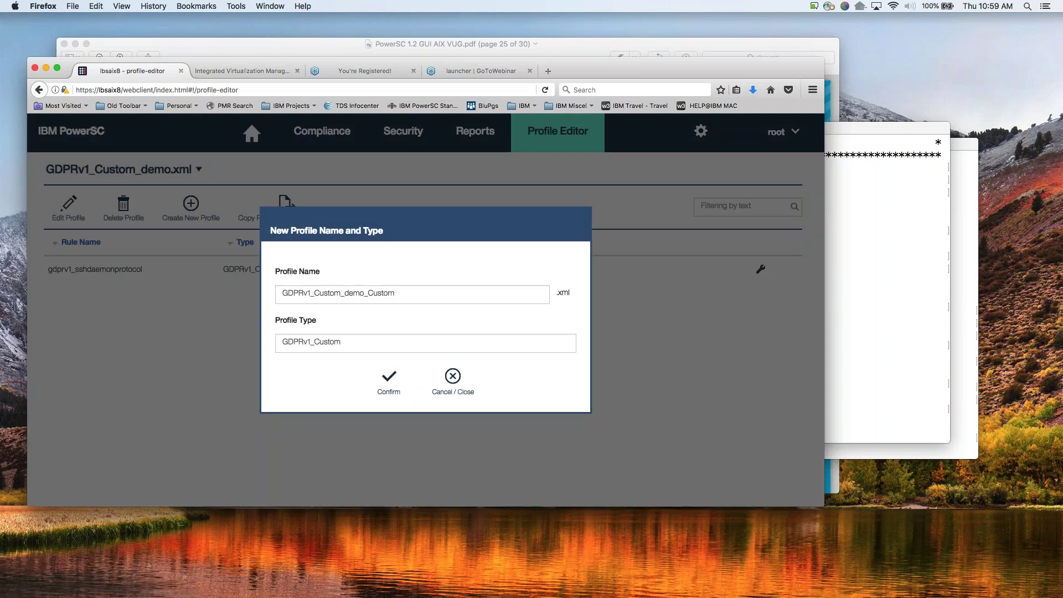
text(2)
click(391, 377)
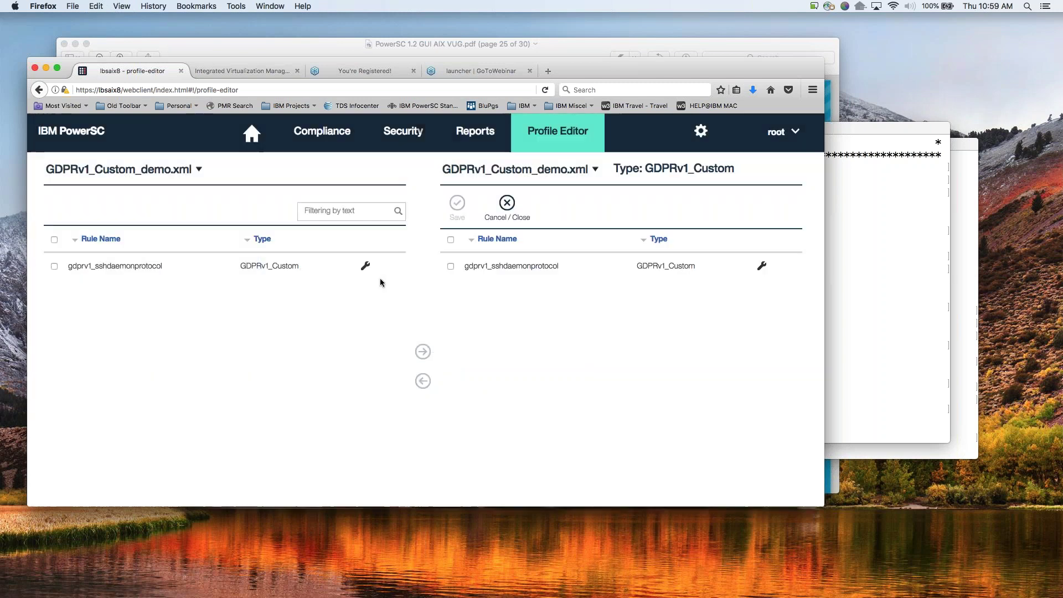
- Look through the available source profiles and display the rules of PCIv3.xml beside the new custom profile
click(200, 170)
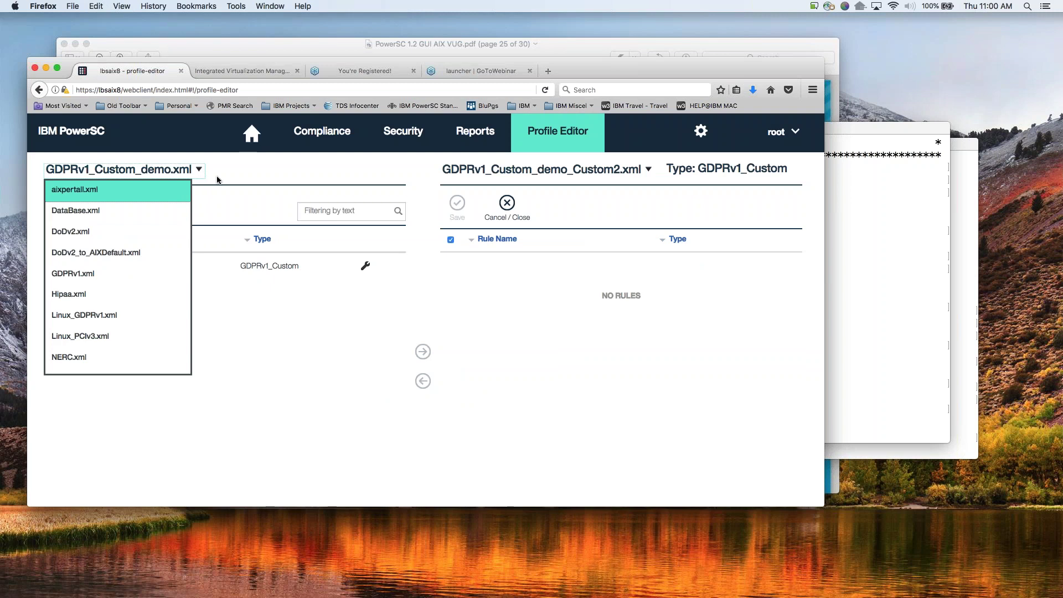
scroll(147, 278, down, 3)
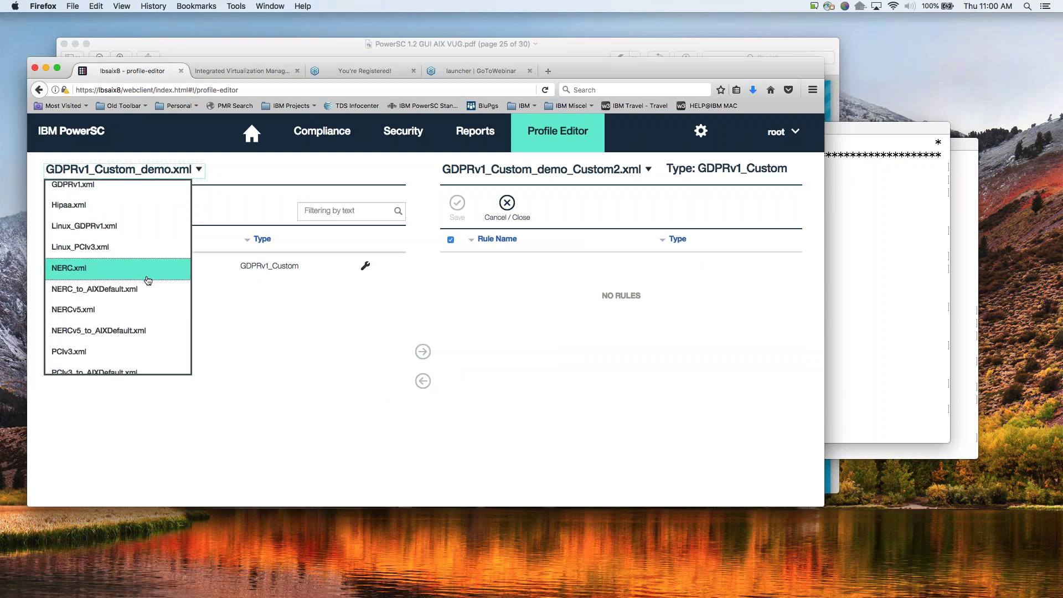
scroll(148, 281, down, 3)
scroll(148, 281, down, 1)
scroll(148, 281, up, 2)
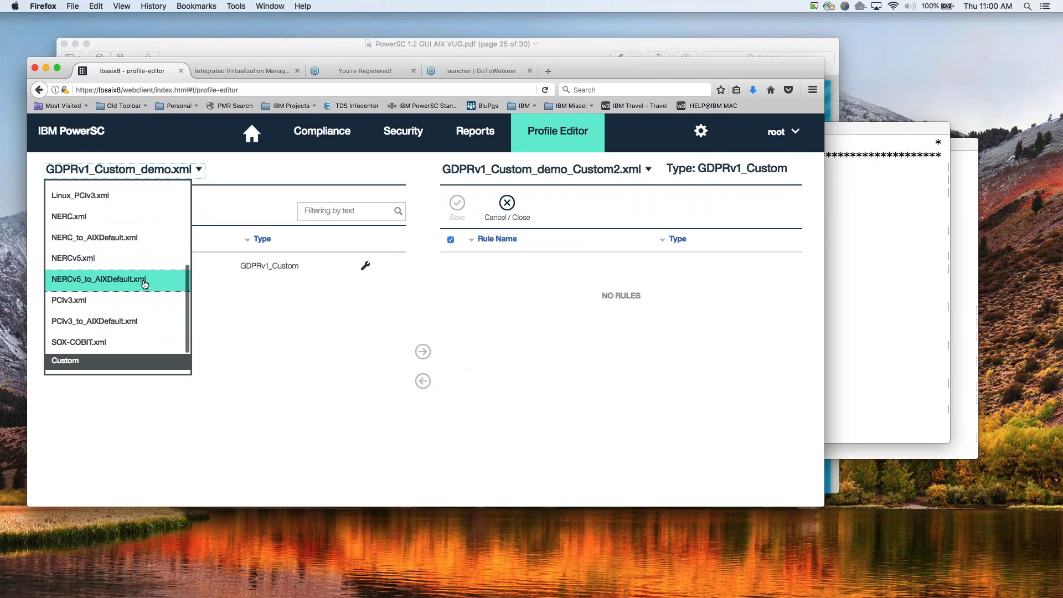
click(143, 300)
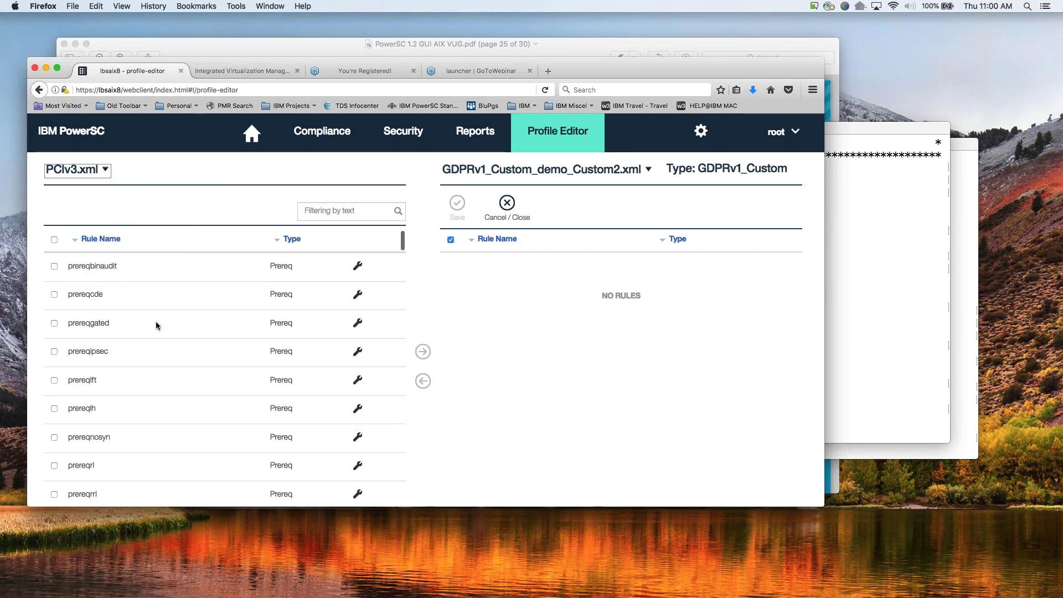
scroll(177, 350, down, 2)
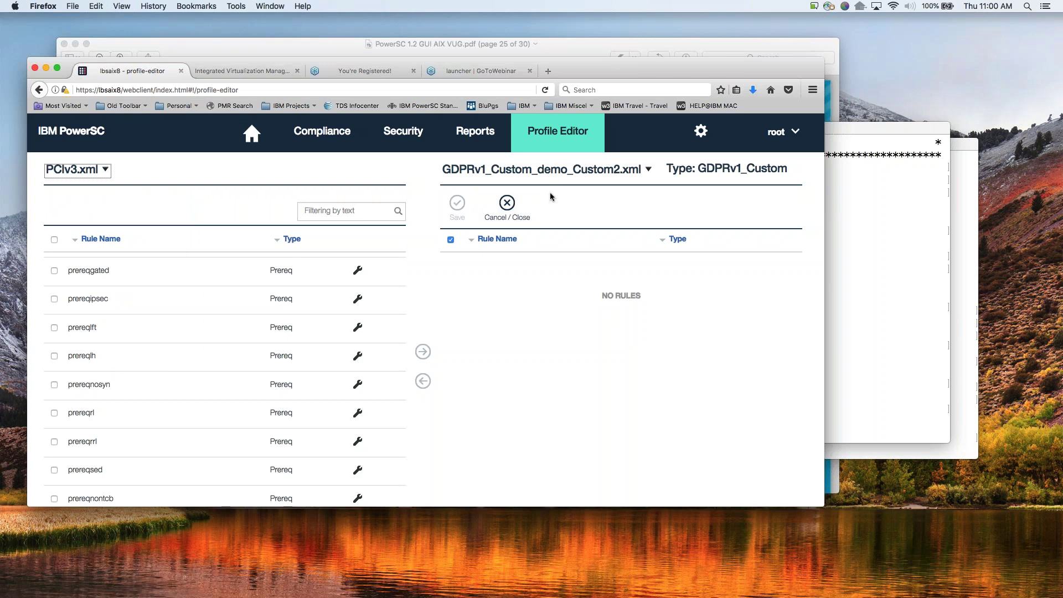
- Add the gdprv1_shell and gdprv1_rlogin rules from GDPRv1.xml to GDPRv1_Custom_demo_Custom2.xml and try to save the profile
click(106, 169)
click(110, 273)
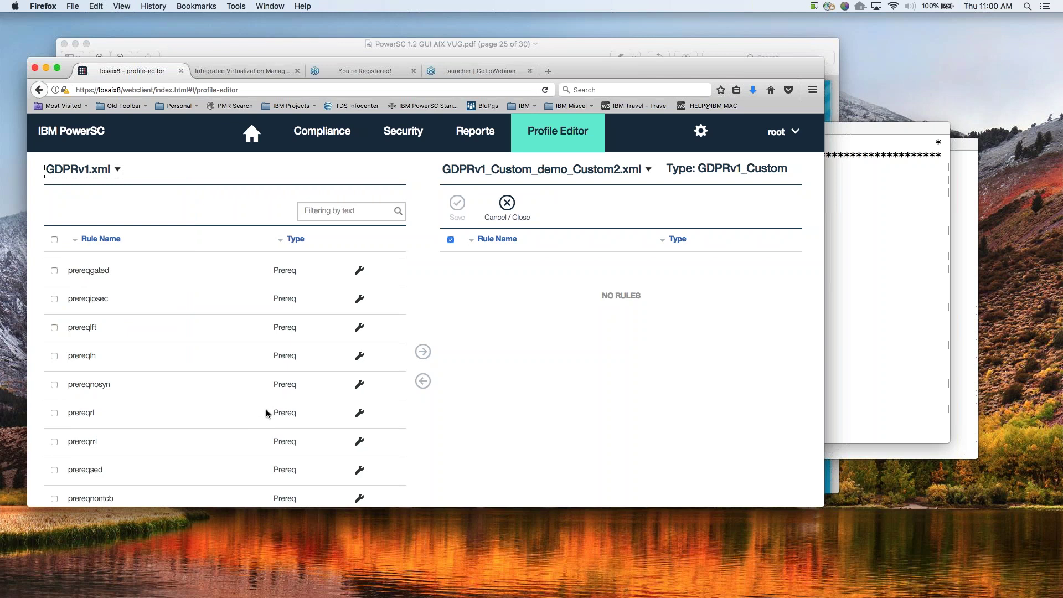
scroll(266, 413, down, 6)
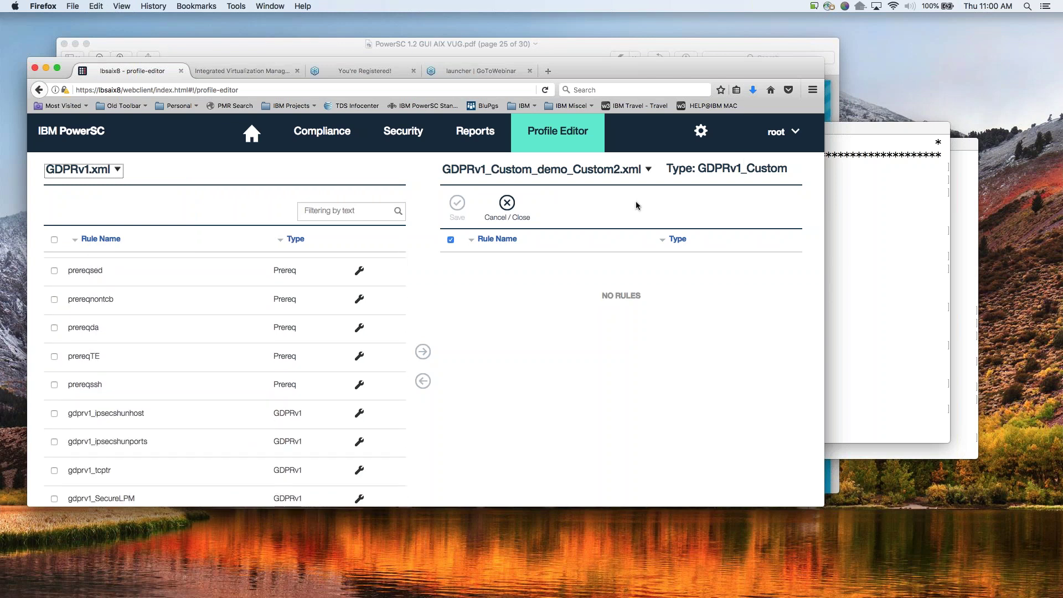
scroll(224, 382, down, 15)
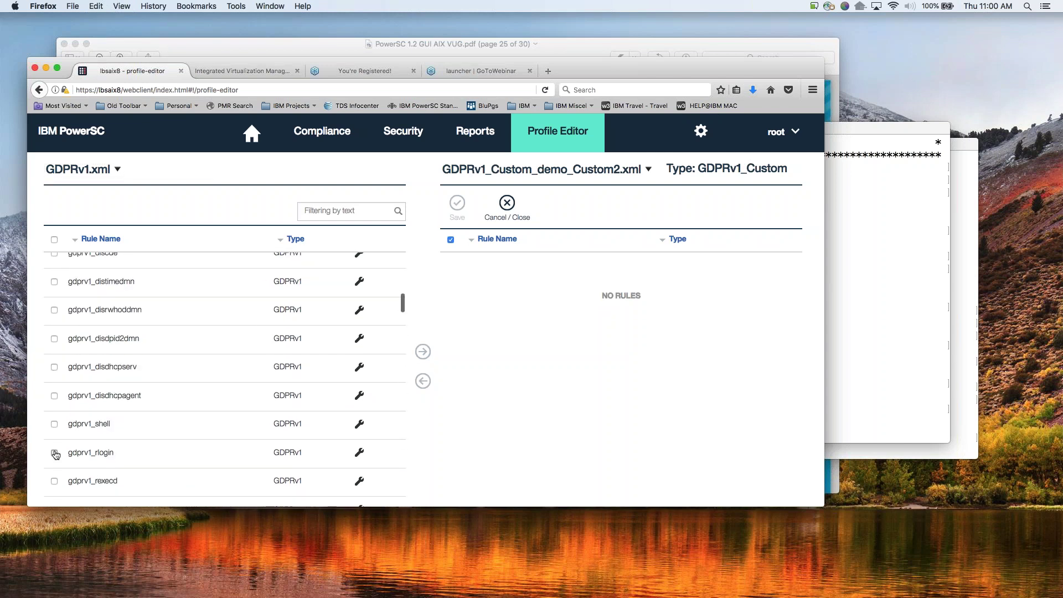
click(54, 453)
click(54, 424)
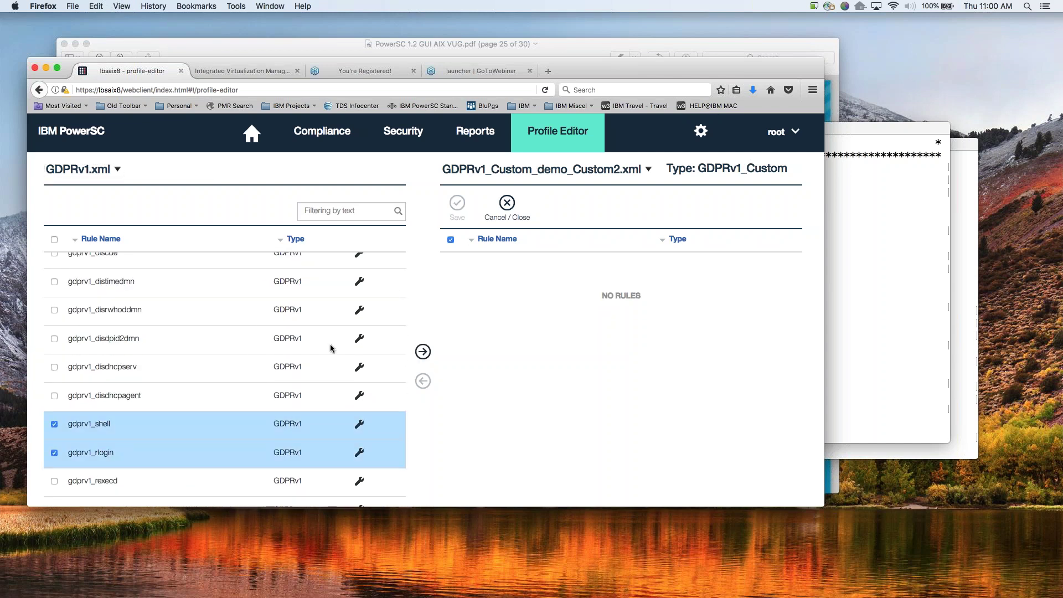
click(423, 351)
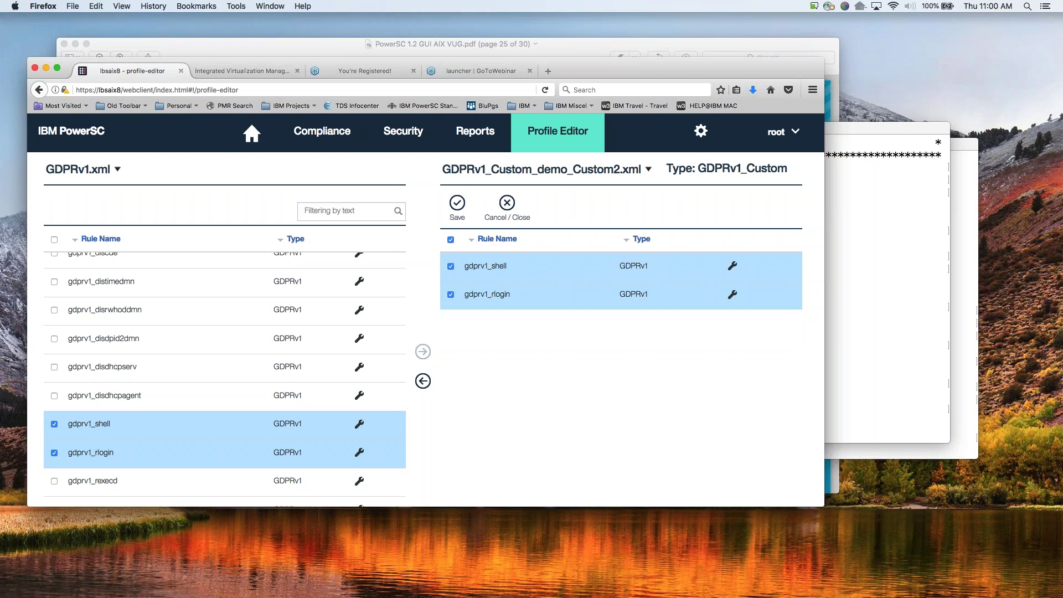
click(459, 208)
- View the arguments of the gdprv1_shell rule in GDPRv1.xml, and look through the remaining rules of that profile
click(366, 432)
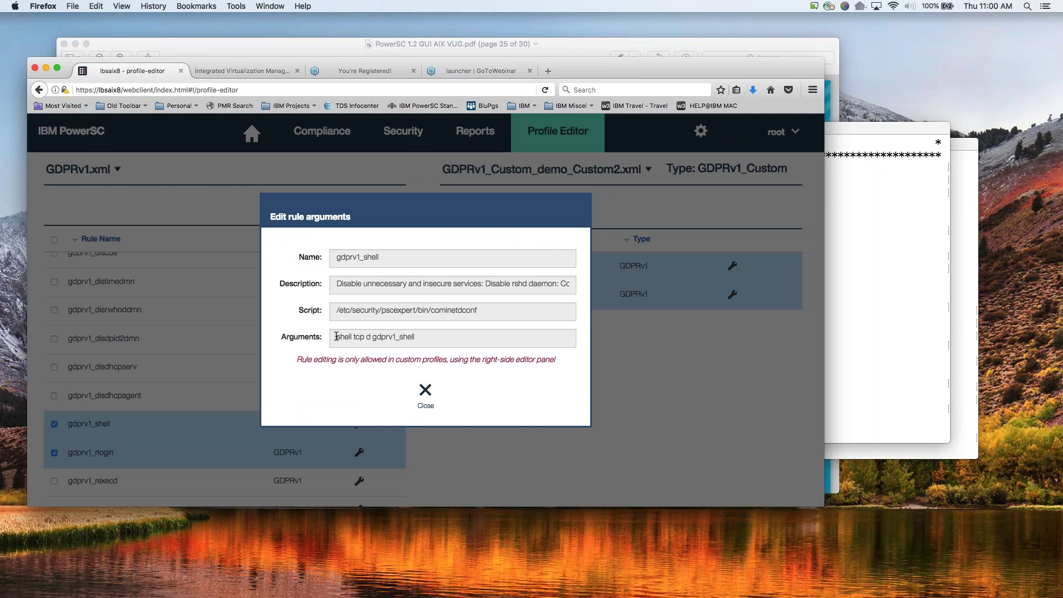
click(431, 402)
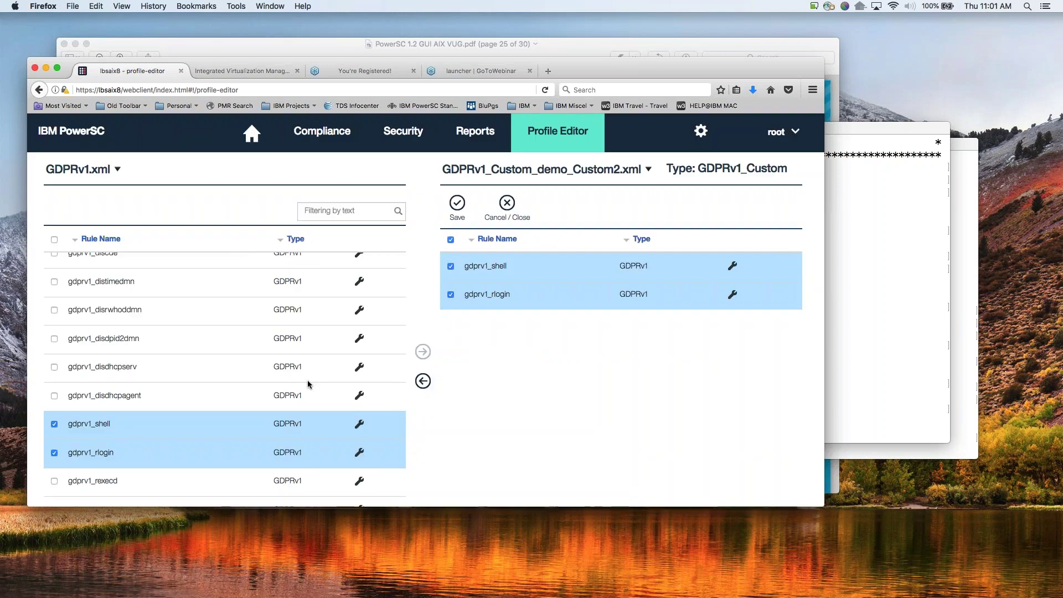
scroll(307, 380, down, 5)
scroll(308, 379, down, 10)
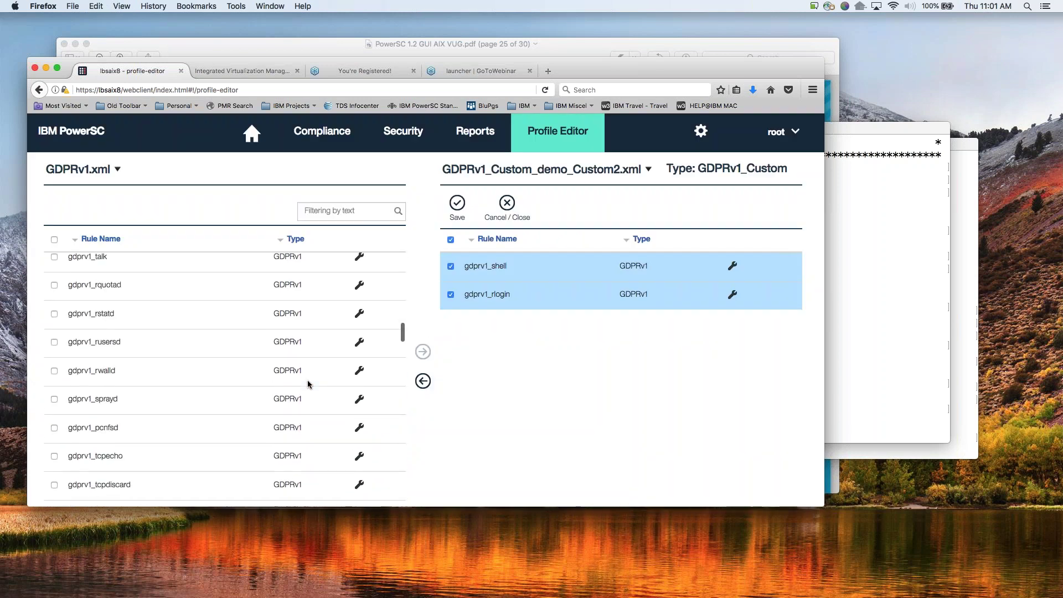
scroll(308, 382, down, 7)
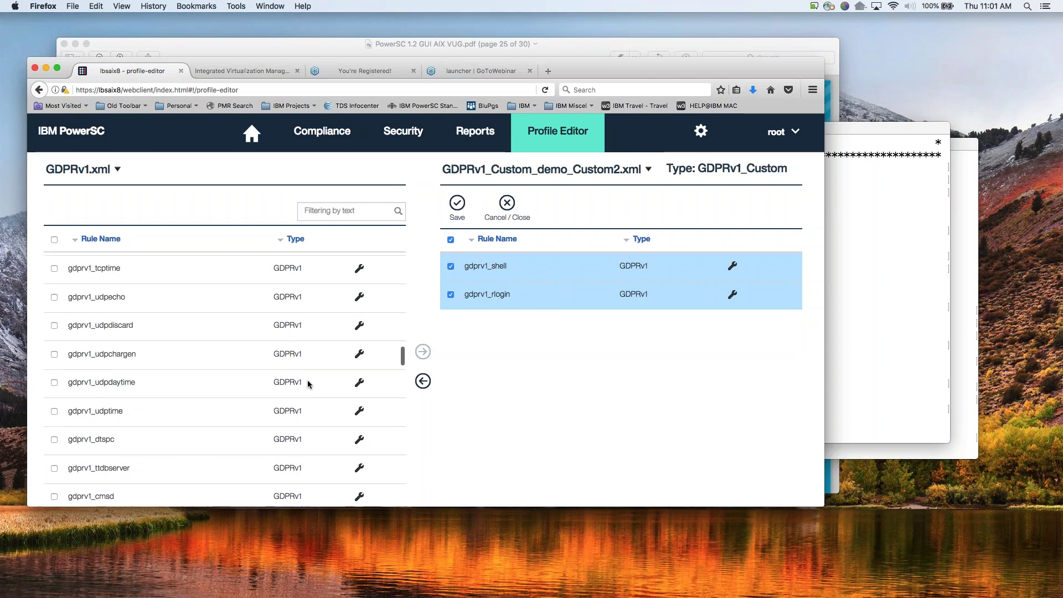
scroll(304, 380, down, 8)
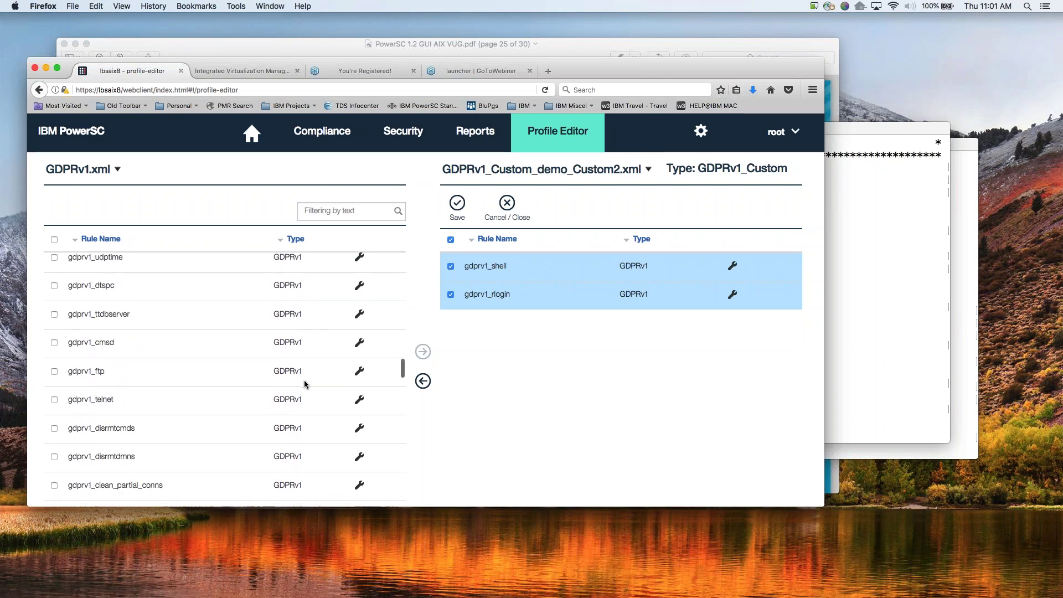
scroll(304, 383, down, 8)
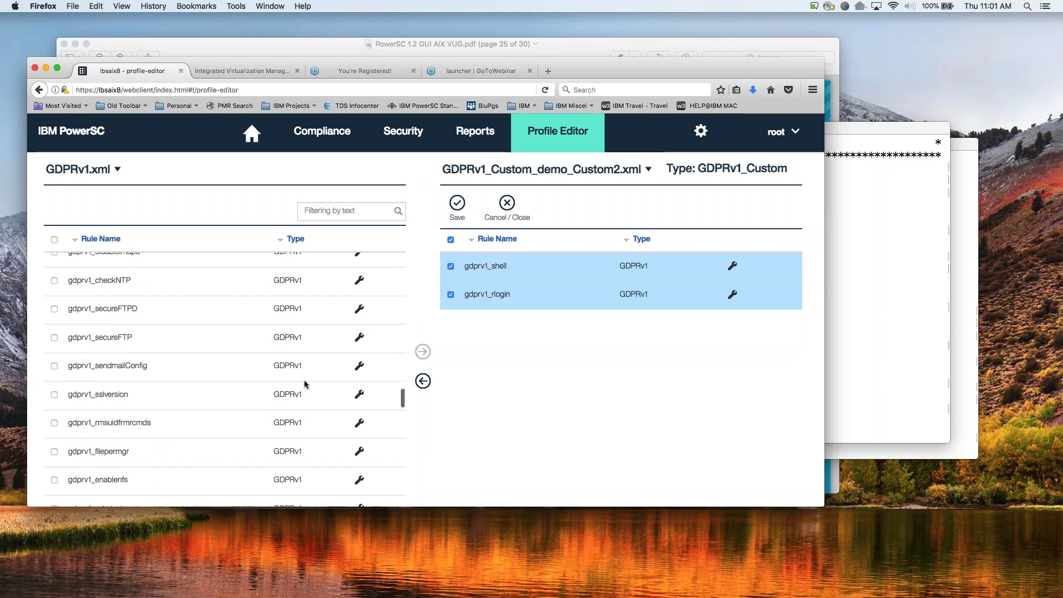
scroll(305, 384, down, 8)
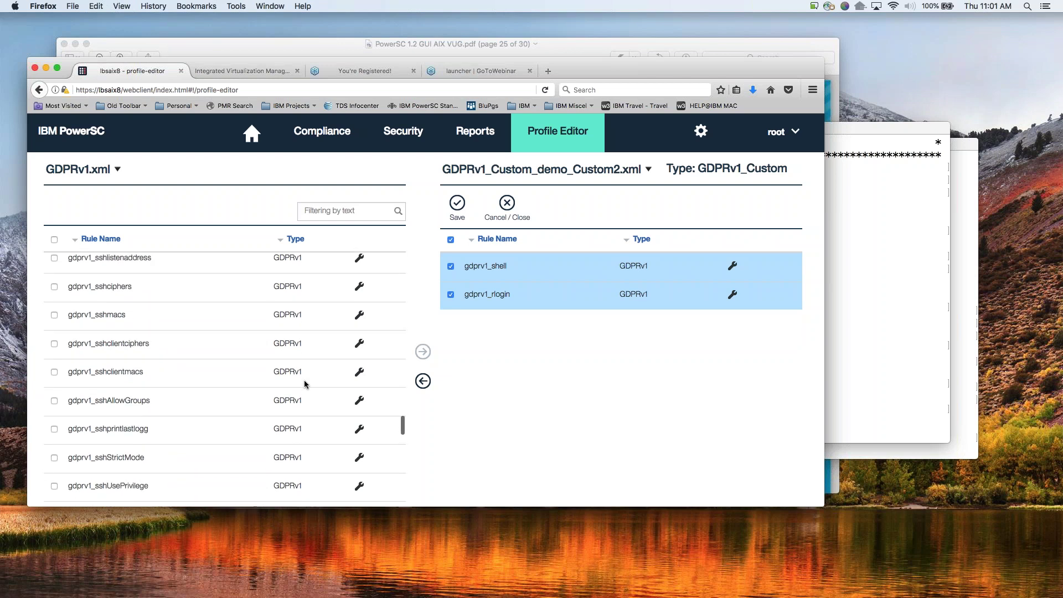
scroll(304, 384, down, 2)
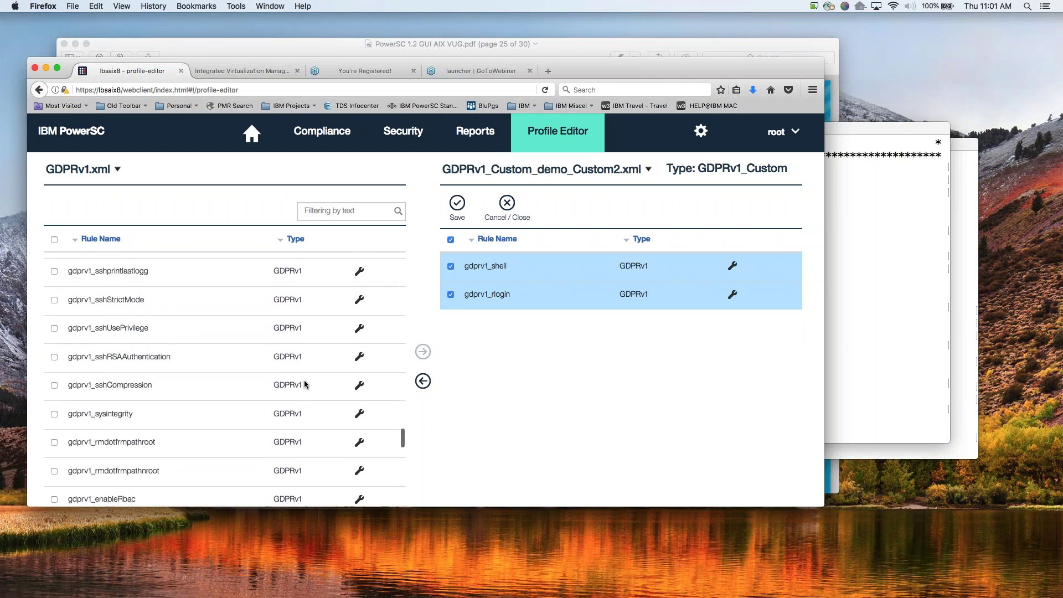
- Display PCIv3.xml as the source profile and examine its list of rules
click(117, 169)
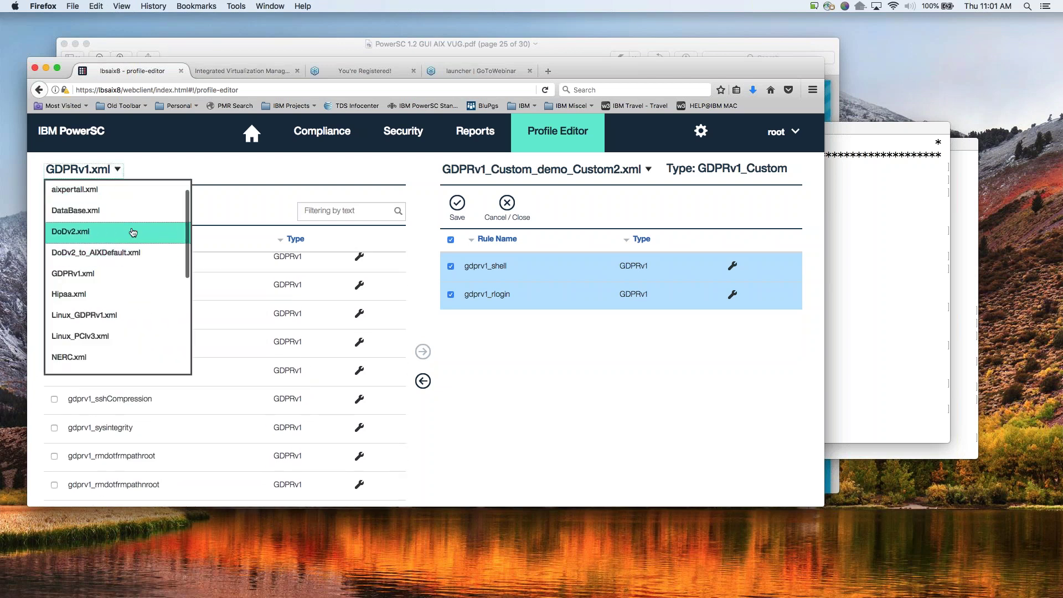
scroll(131, 302, down, 5)
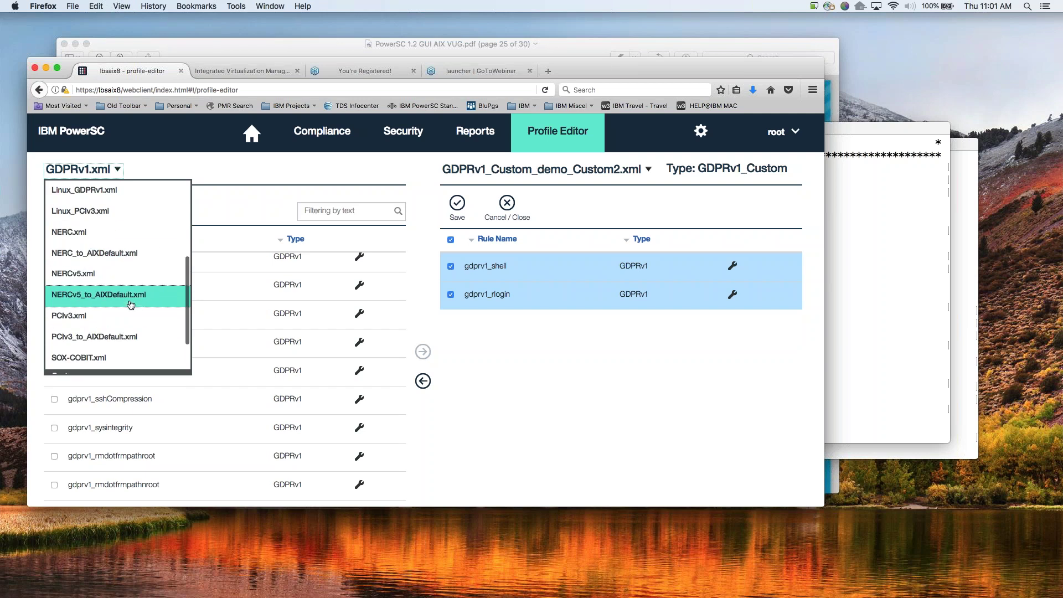
click(126, 315)
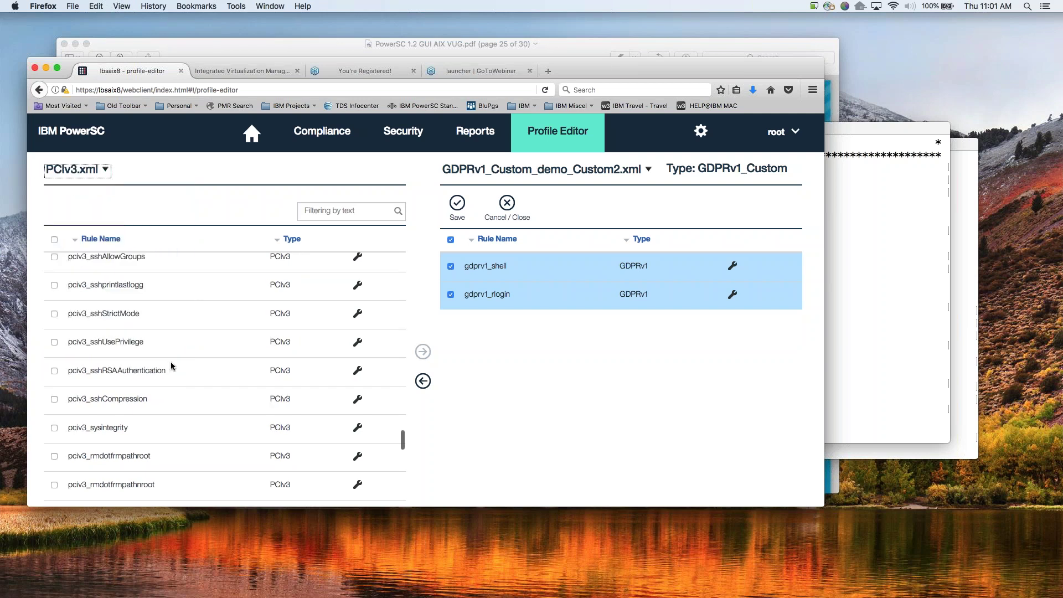
scroll(187, 383, down, 8)
scroll(187, 383, up, 3)
scroll(187, 383, down, 4)
scroll(187, 383, up, 1)
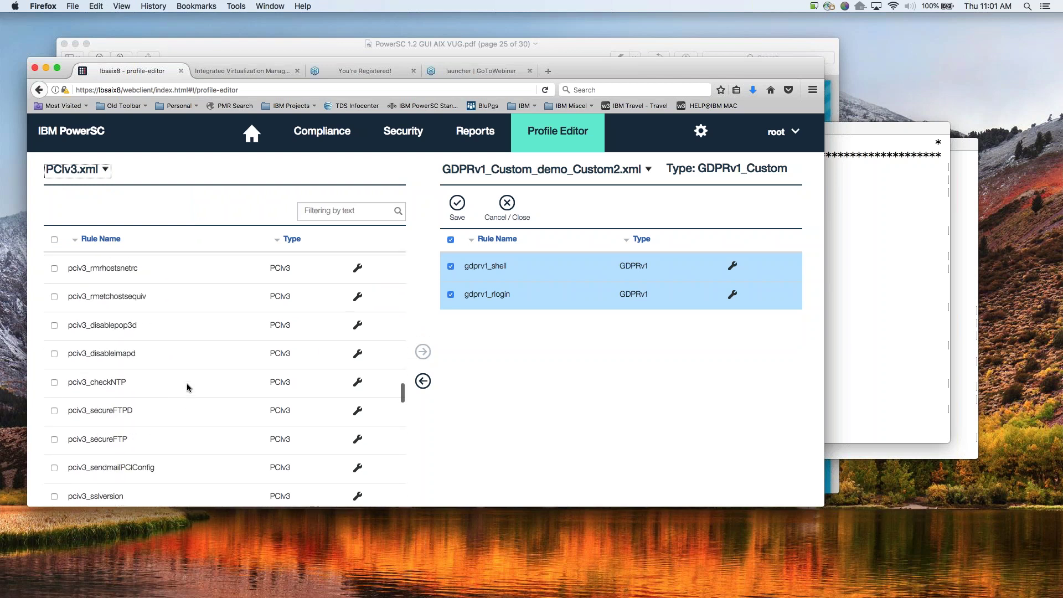
scroll(187, 383, down, 5)
scroll(188, 388, down, 7)
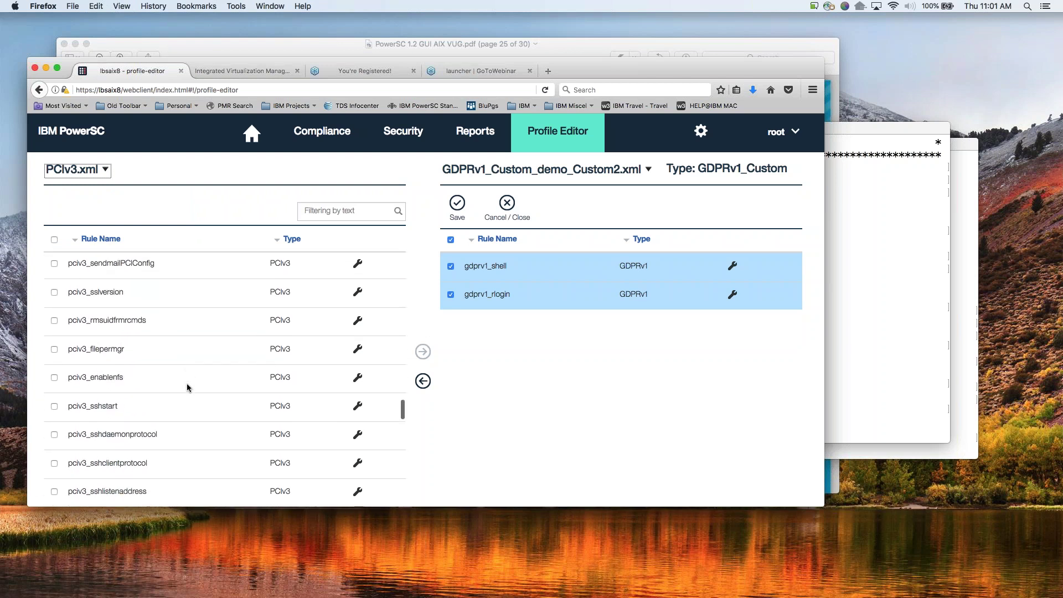
scroll(187, 386, down, 10)
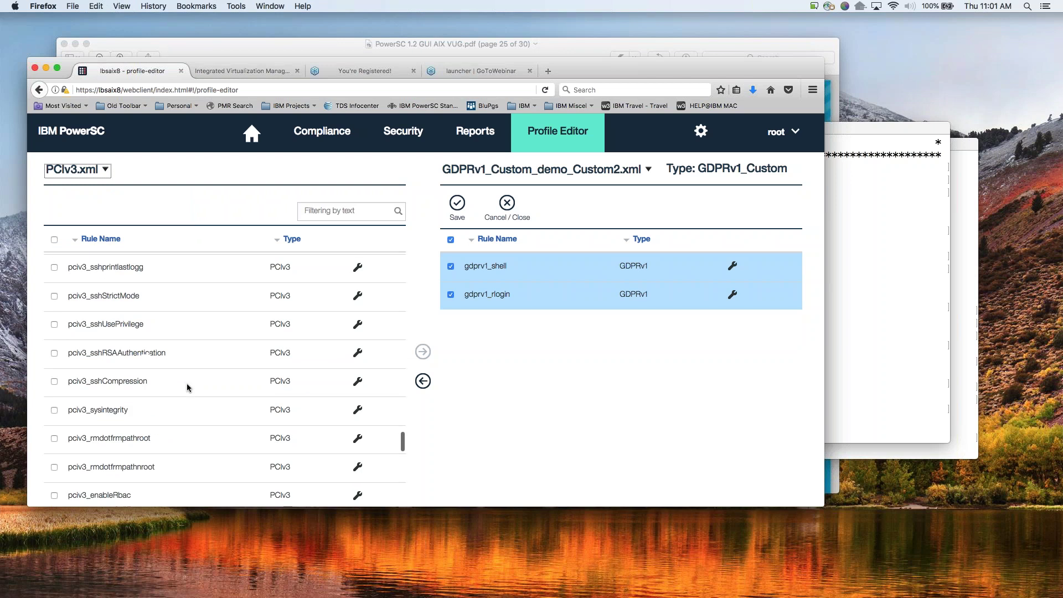
- View the description, script and arguments of the pciv3_umask rule, and close them without changes
scroll(187, 383, up, 3)
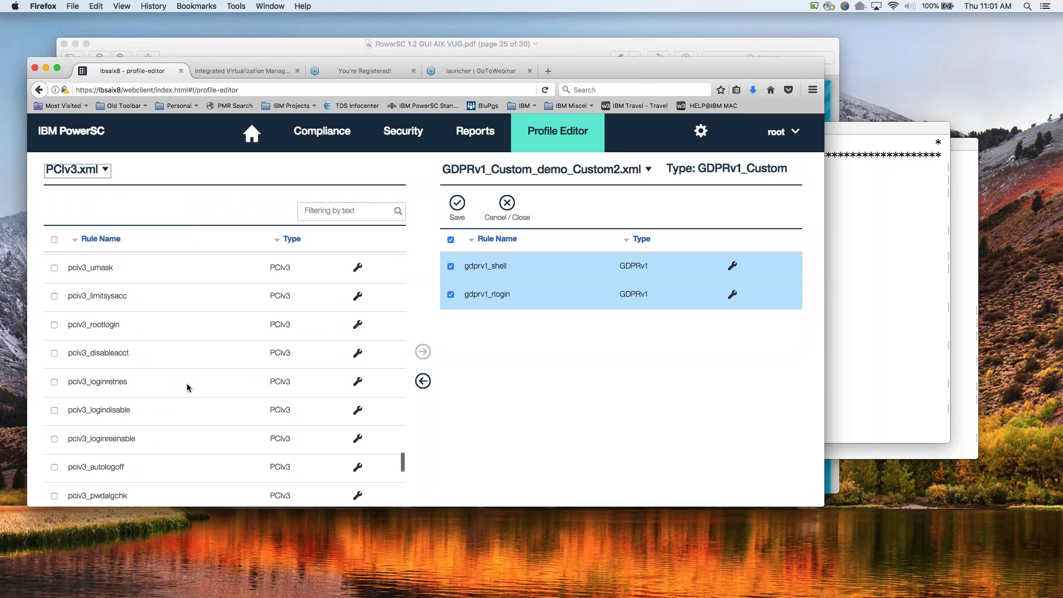
click(358, 285)
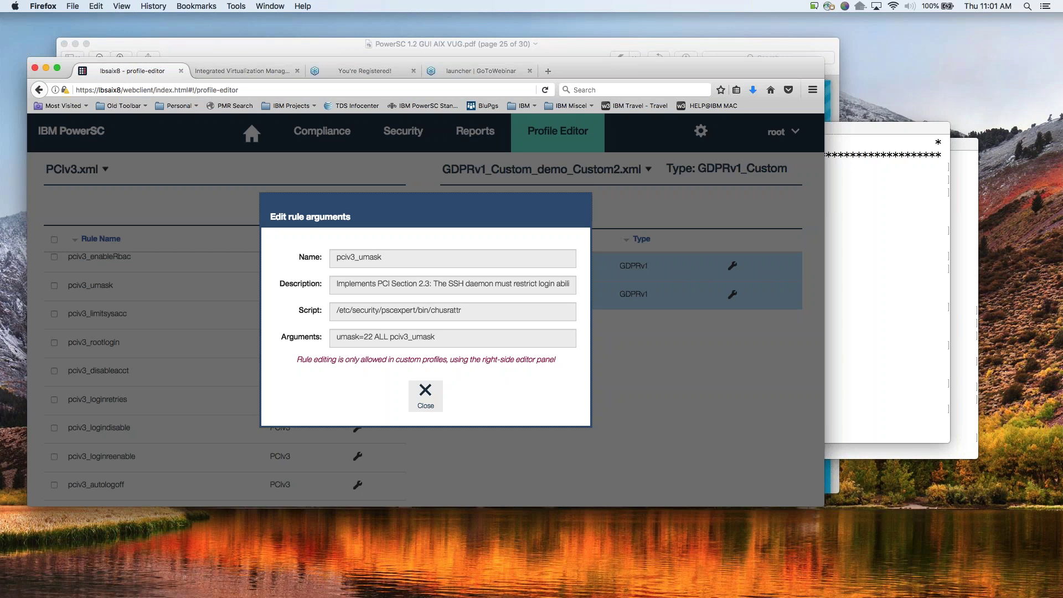
click(426, 396)
scroll(310, 393, down, 2)
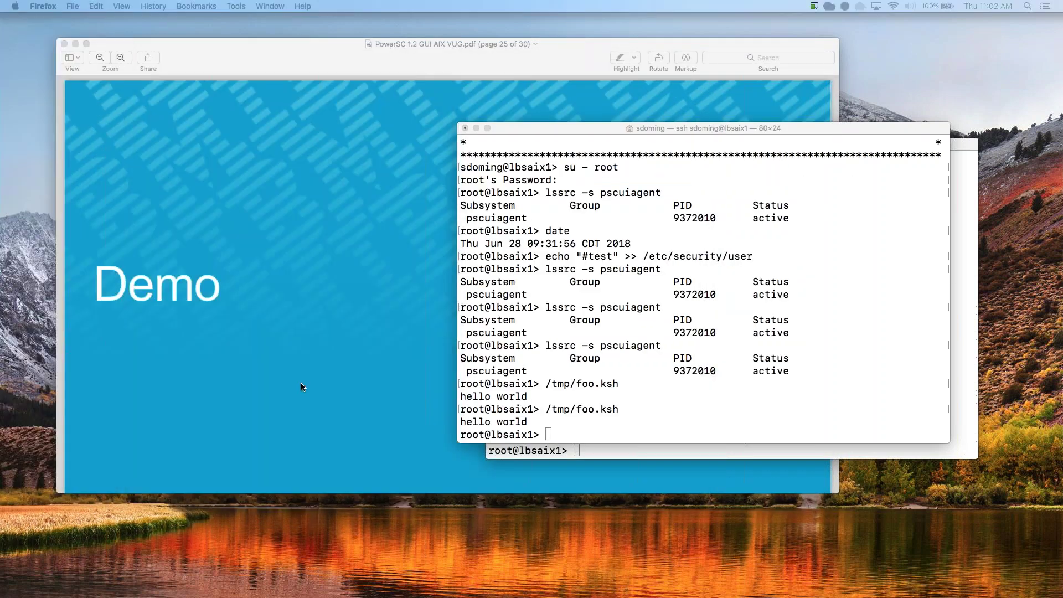
- Switch to PowerSC 1.2 GUI AIX VUG.pdf in Preview, show it full screen and advance to page 27
click(190, 72)
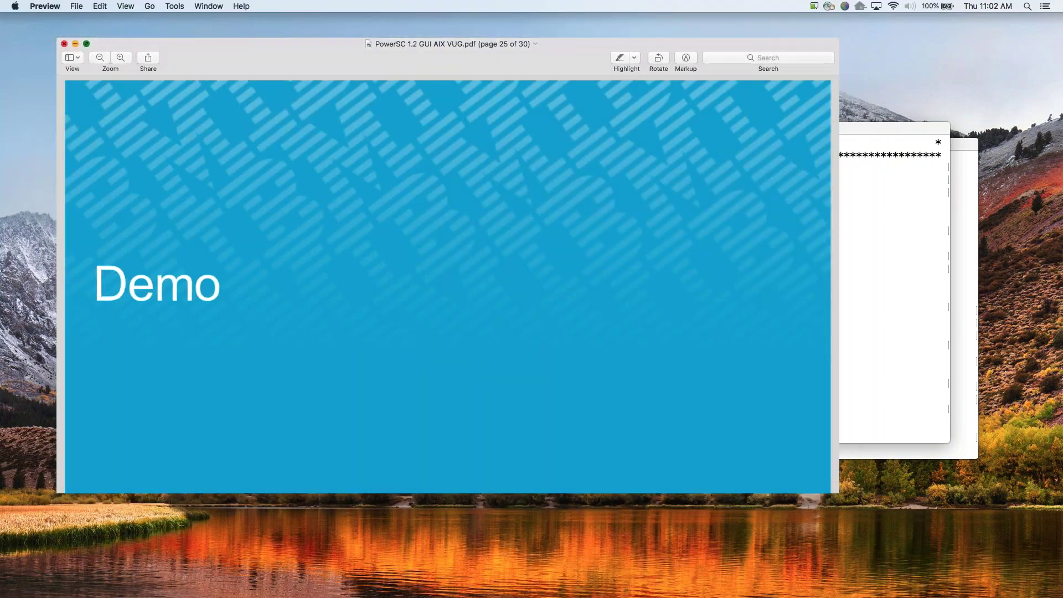
key(super+shift+f)
key(Right)
key(Right)
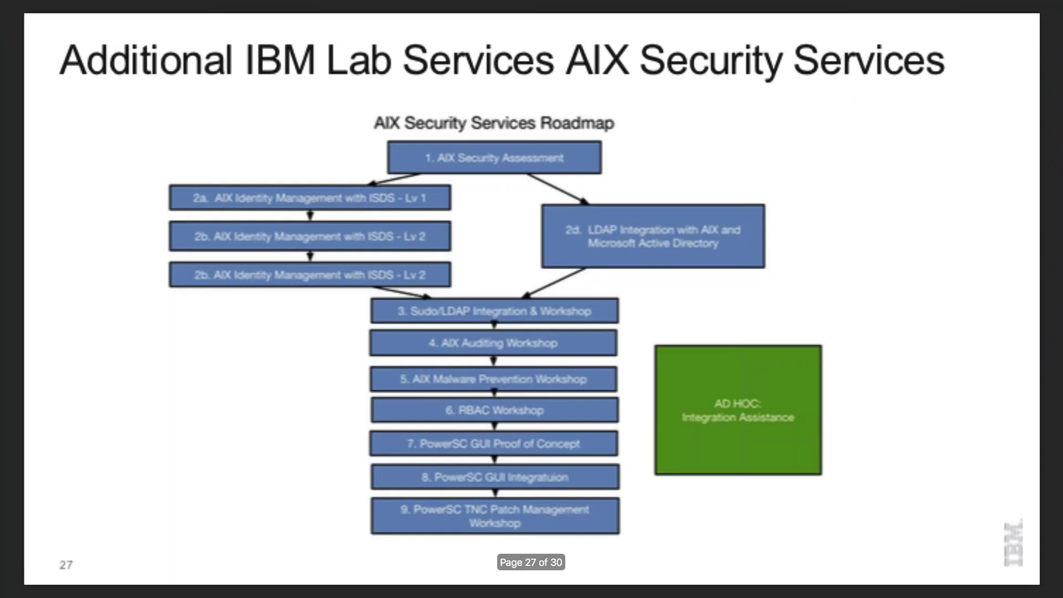